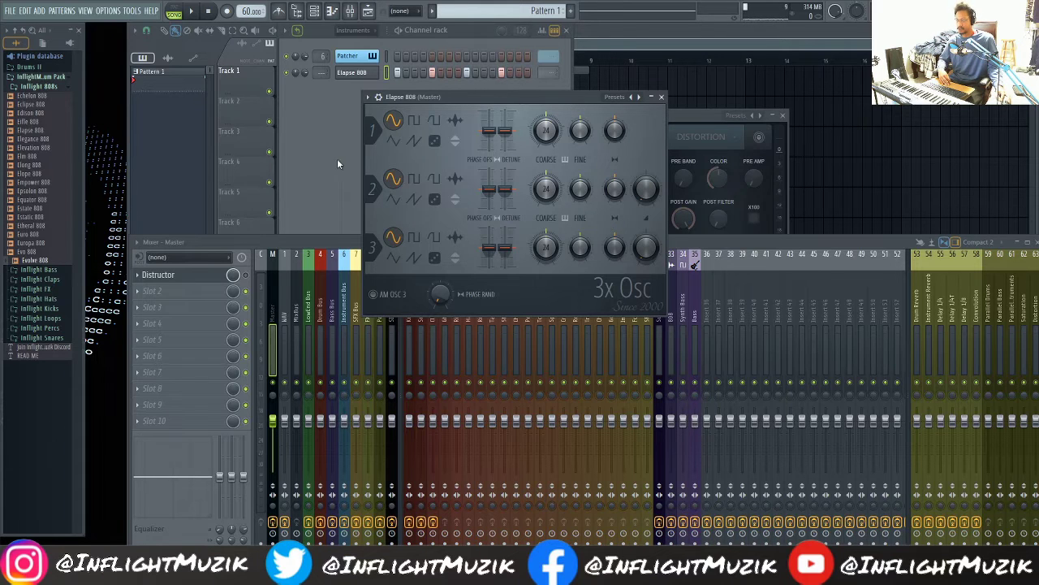
After auditioning the 808, enable the Elapse 808's volume envelope and lengthen its hold slightly.
{"action": "left_click", "coordinate": [193, 11]}
{"action": "left_click", "coordinate": [211, 12]}
{"action": "left_click", "coordinate": [379, 96]}
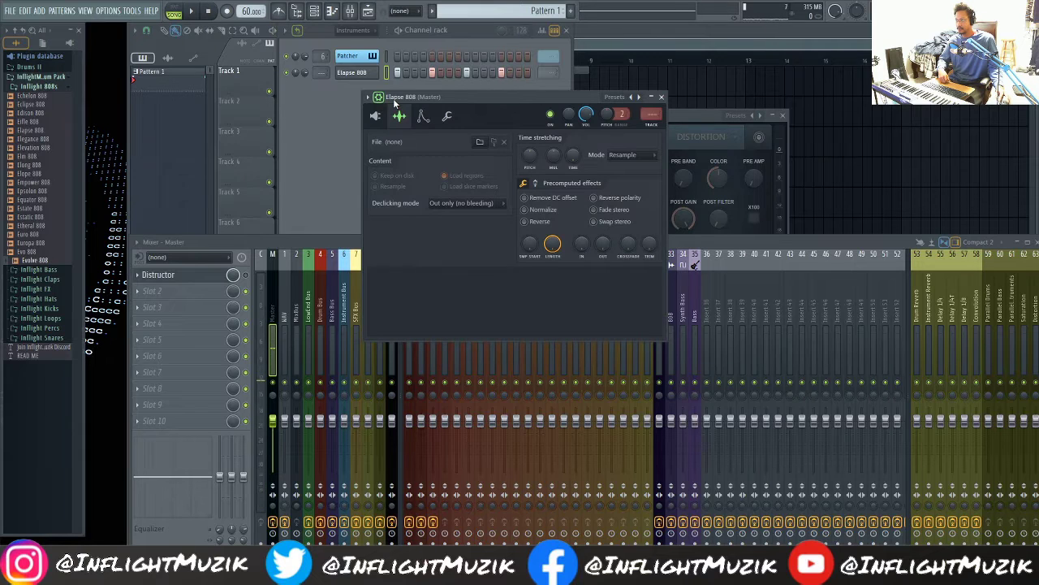
{"action": "left_click", "coordinate": [423, 116]}
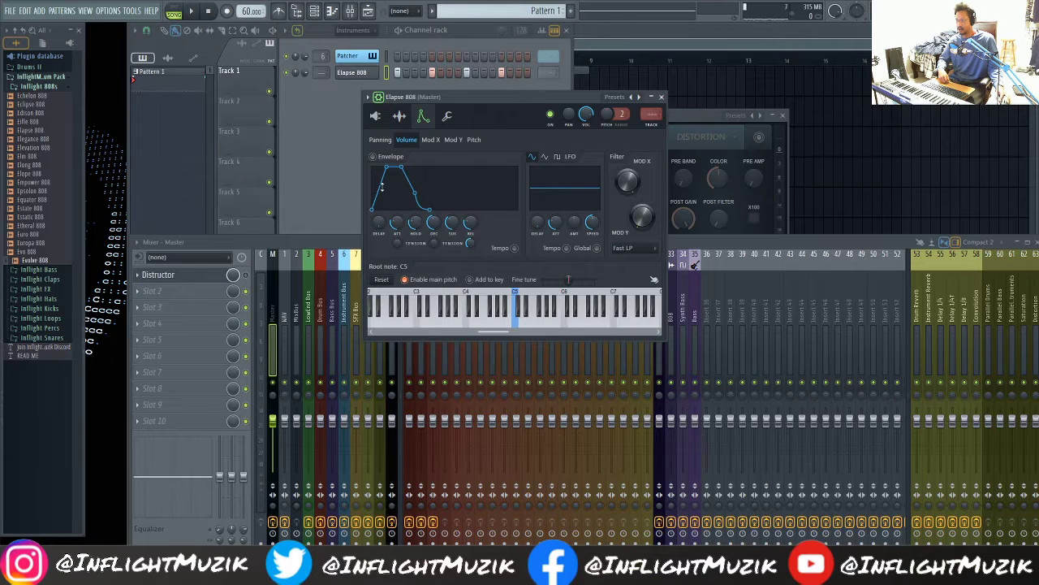
{"action": "left_click", "coordinate": [374, 156]}
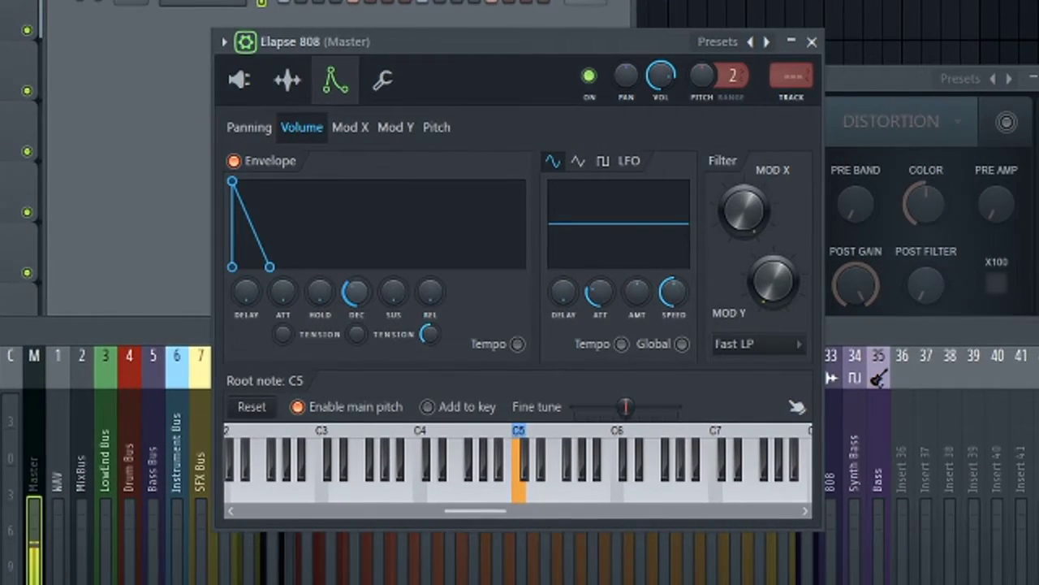
{"action": "mouse_move", "coordinate": [331, 292]}
{"action": "left_mouse_down"}
{"action": "mouse_move", "coordinate": [331, 271]}
{"action": "mouse_move", "coordinate": [319, 290]}
{"action": "left_mouse_up"}
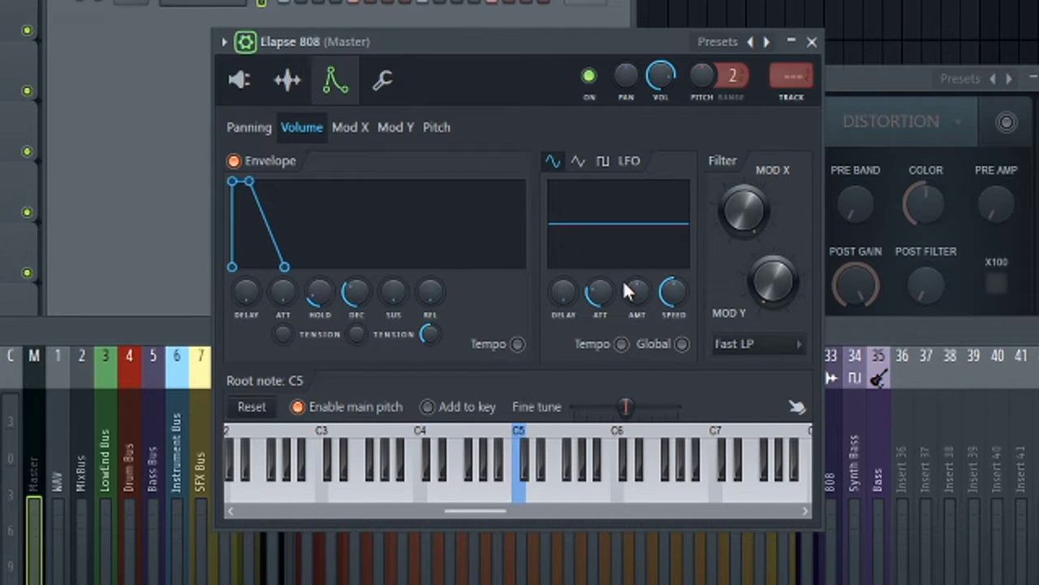
Turn oscillator 1's COARSE knob in 3x Osc down from 24 to 0.
{"action": "left_click", "coordinate": [239, 78]}
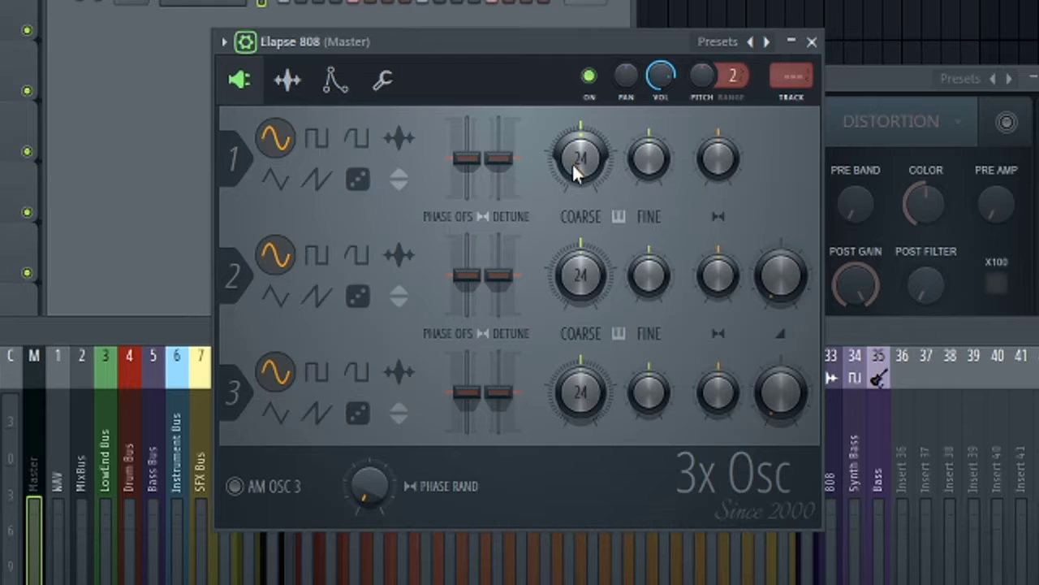
{"action": "left_click_drag", "start_coordinate": [581, 157], "coordinate": [581, 194]}
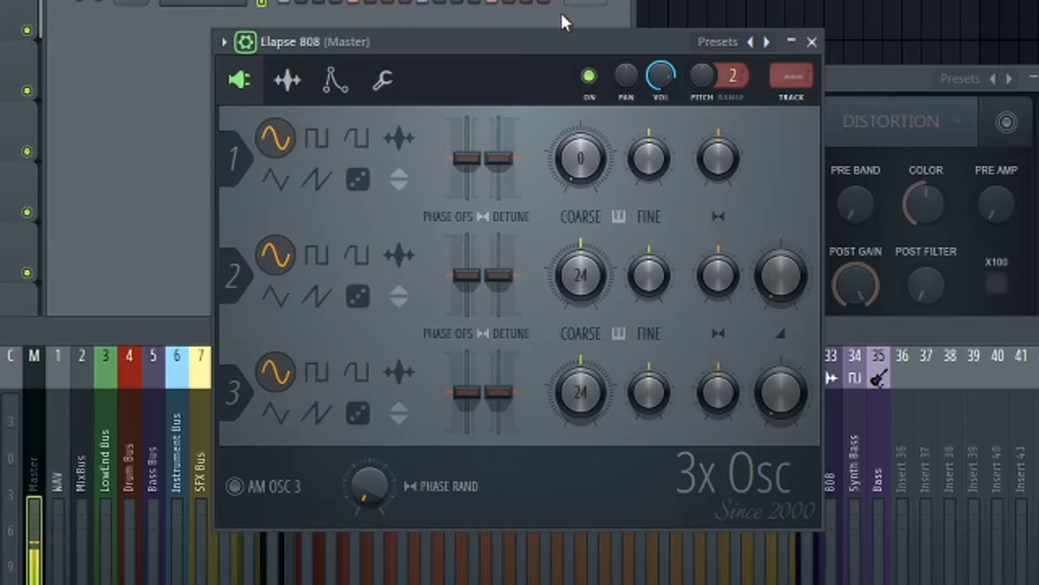
Zero the pitch envelope's hold and sustain, shorten decay nearly to zero, raise amount, curve tension.
{"action": "left_click", "coordinate": [340, 86]}
{"action": "left_click", "coordinate": [443, 132]}
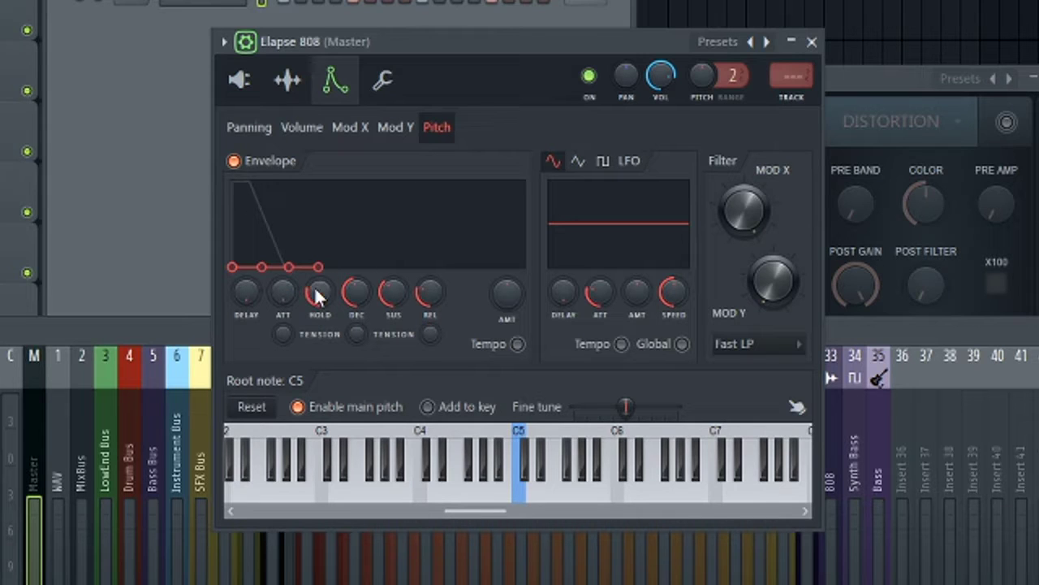
{"action": "left_click_drag", "start_coordinate": [317, 296], "coordinate": [318, 325]}
{"action": "left_click_drag", "start_coordinate": [382, 283], "coordinate": [429, 325]}
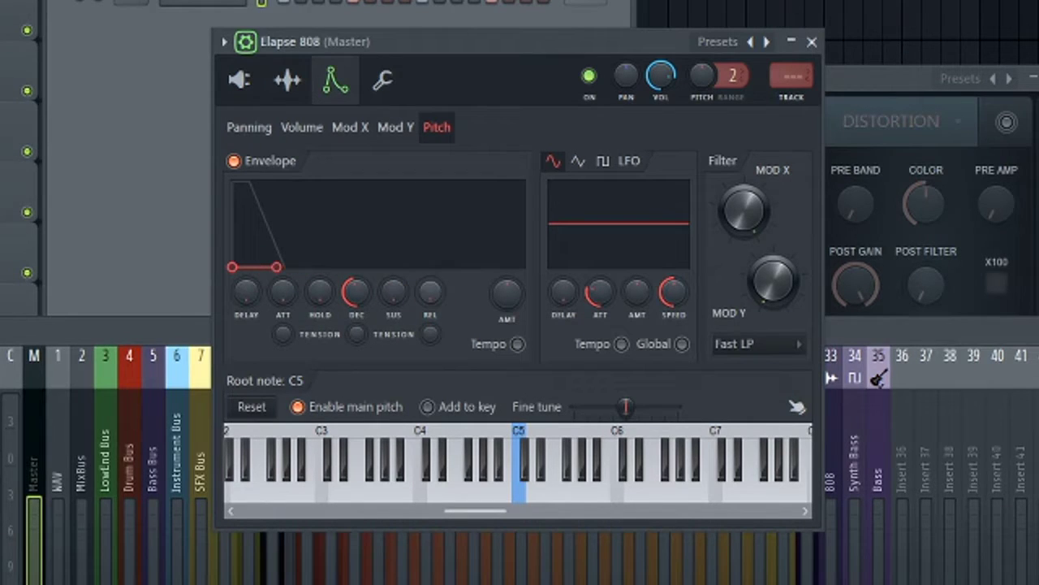
{"action": "left_click_drag", "start_coordinate": [507, 294], "coordinate": [507, 272]}
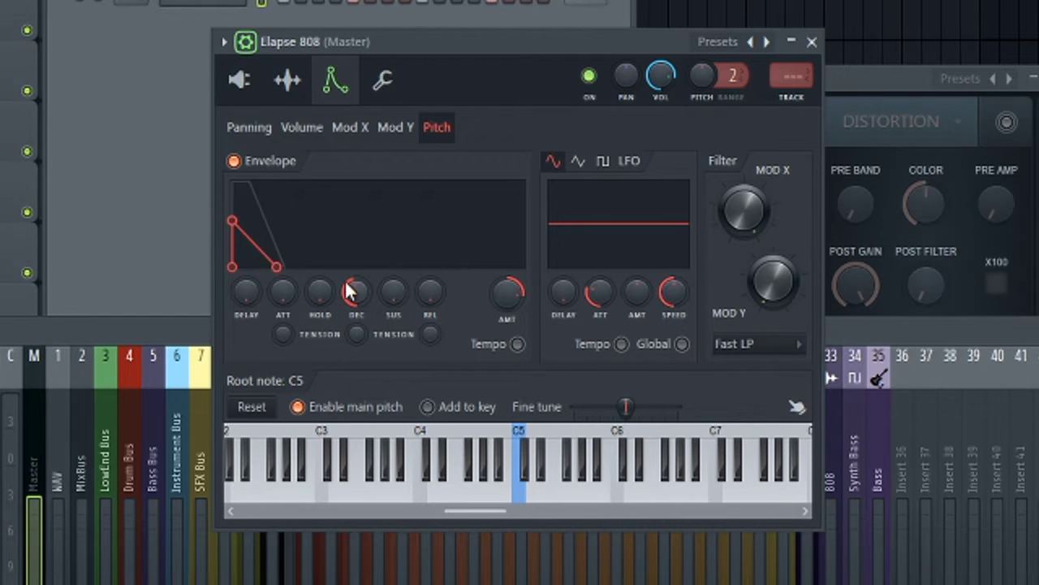
{"action": "left_click_drag", "start_coordinate": [349, 291], "coordinate": [350, 323]}
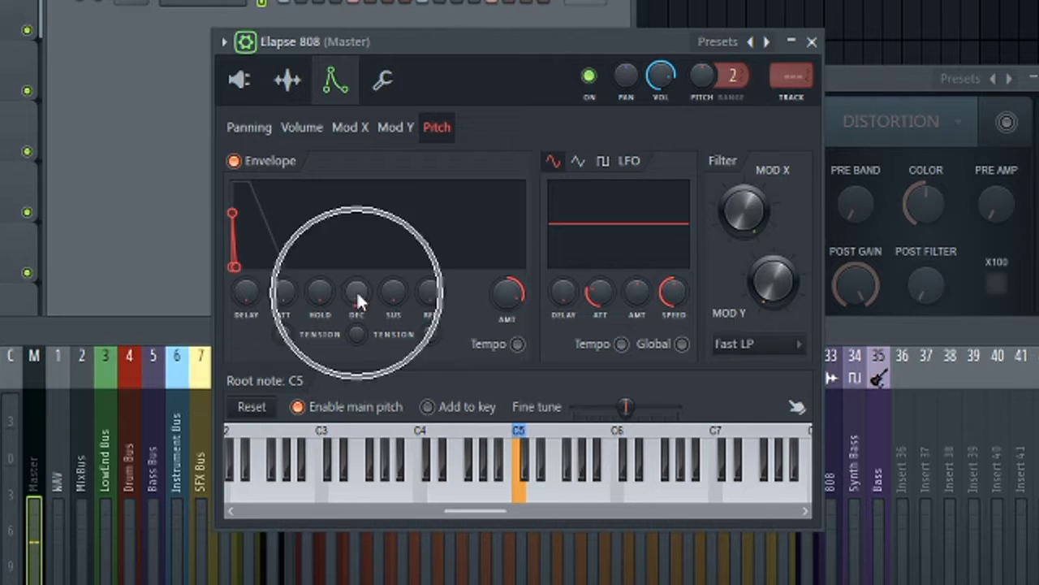
{"action": "left_click", "coordinate": [234, 161]}
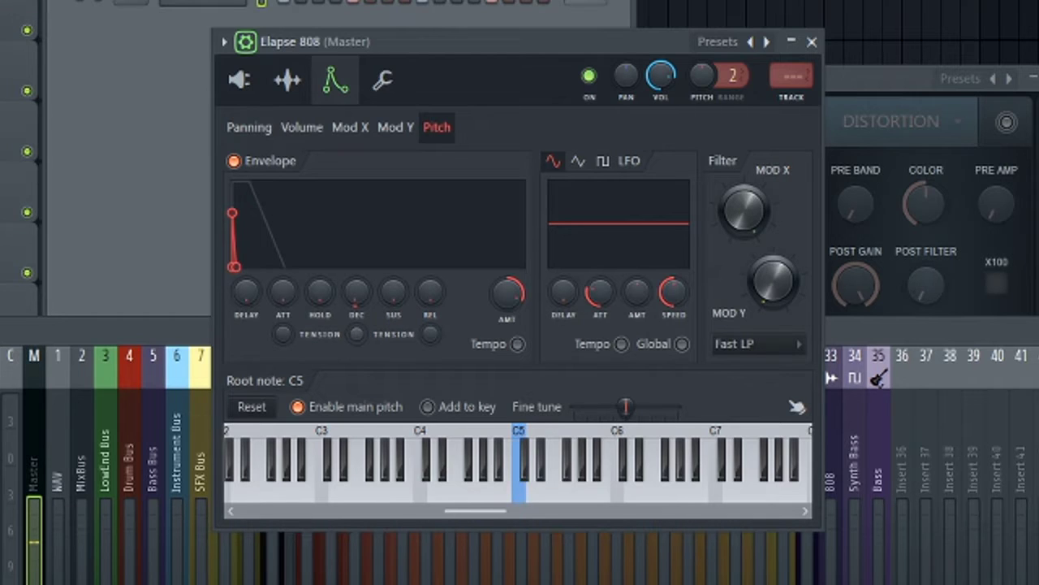
{"action": "left_click_drag", "start_coordinate": [355, 333], "coordinate": [352, 336]}
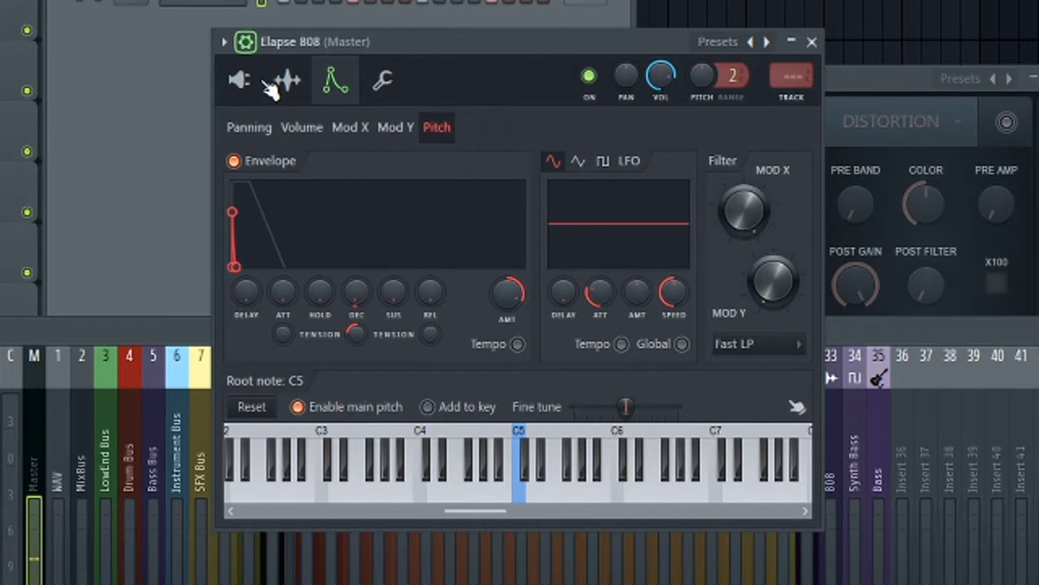
{"action": "left_click", "coordinate": [240, 79]}
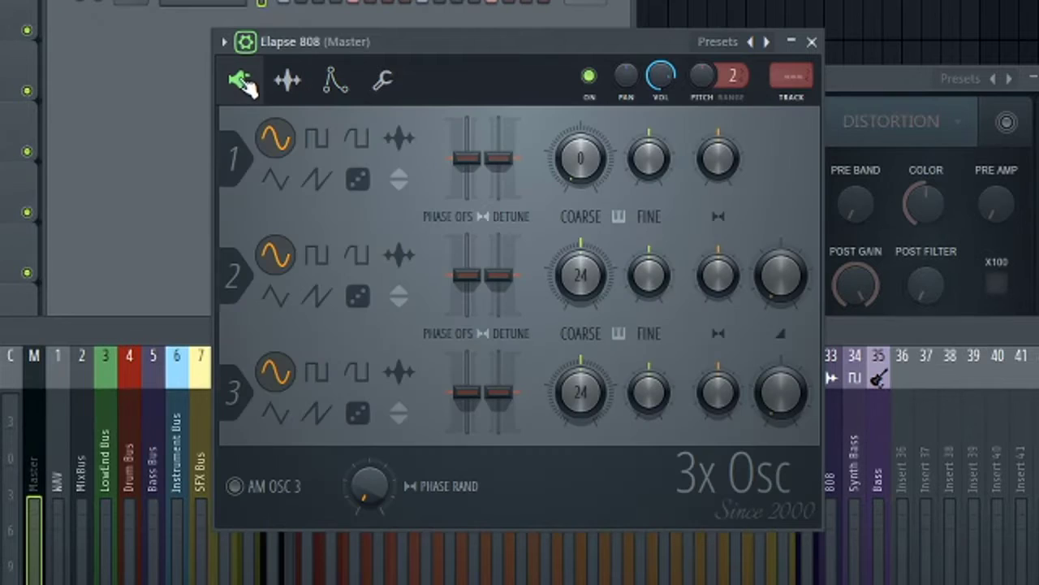
Make oscillator 2 a square wave with coarse tuning 0 and higher volume.
{"action": "left_click", "coordinate": [320, 260]}
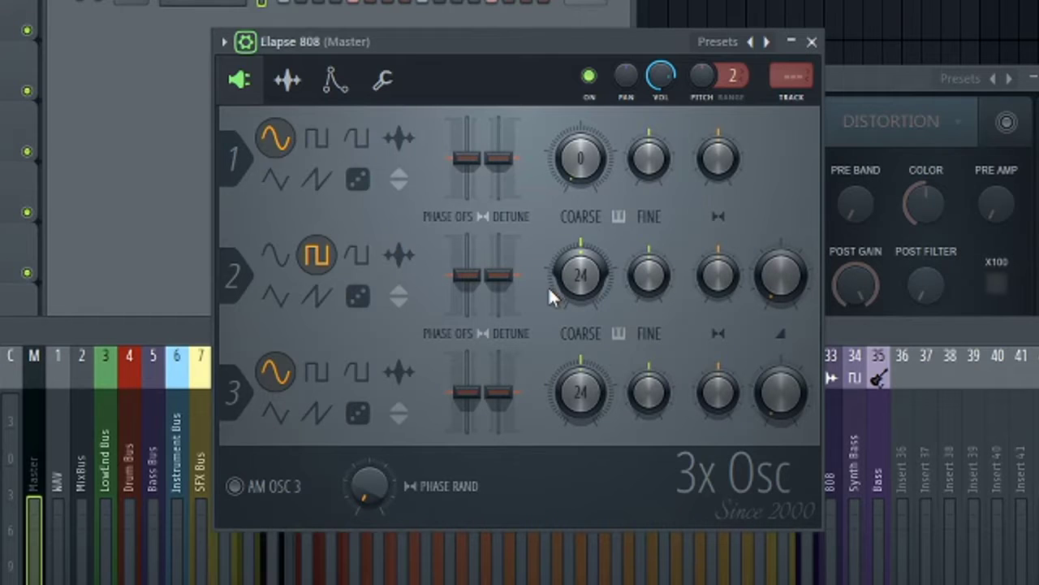
{"action": "left_click_drag", "start_coordinate": [575, 286], "coordinate": [575, 337]}
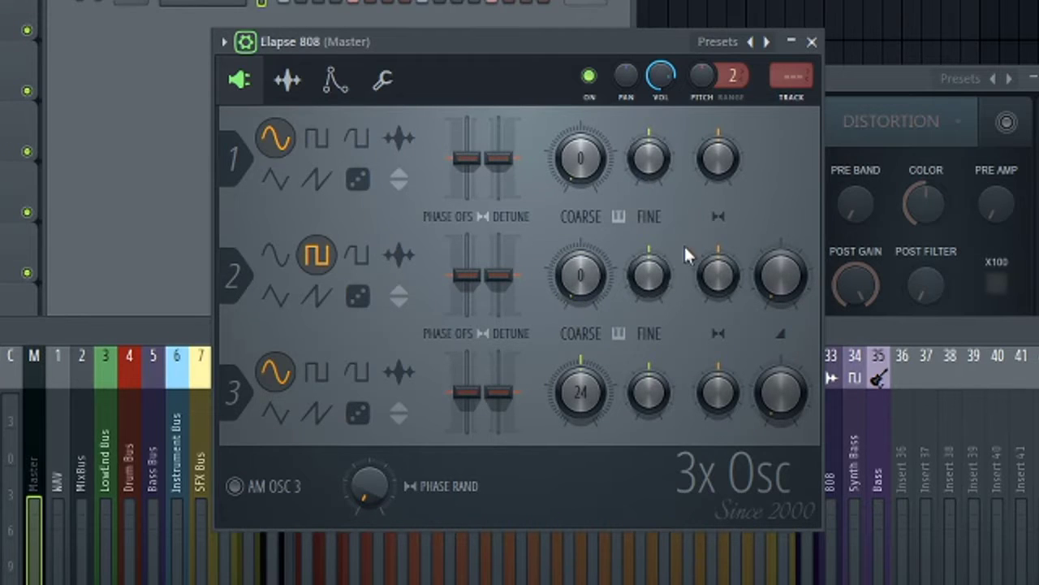
{"action": "left_click_drag", "start_coordinate": [781, 275], "coordinate": [781, 242]}
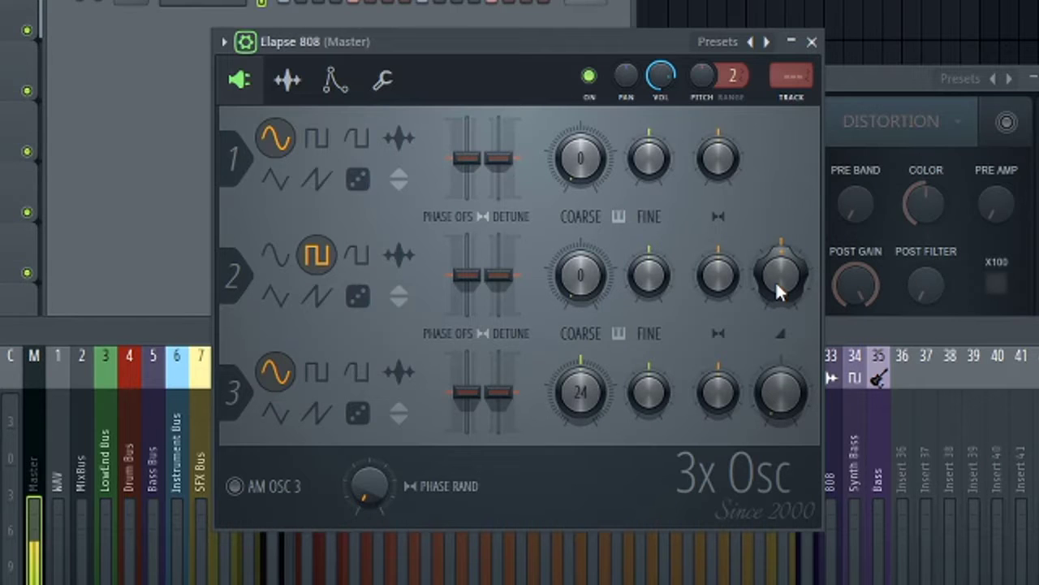
Set the Elapse 808's root note to C6 and play a test note.
{"action": "left_click", "coordinate": [338, 88]}
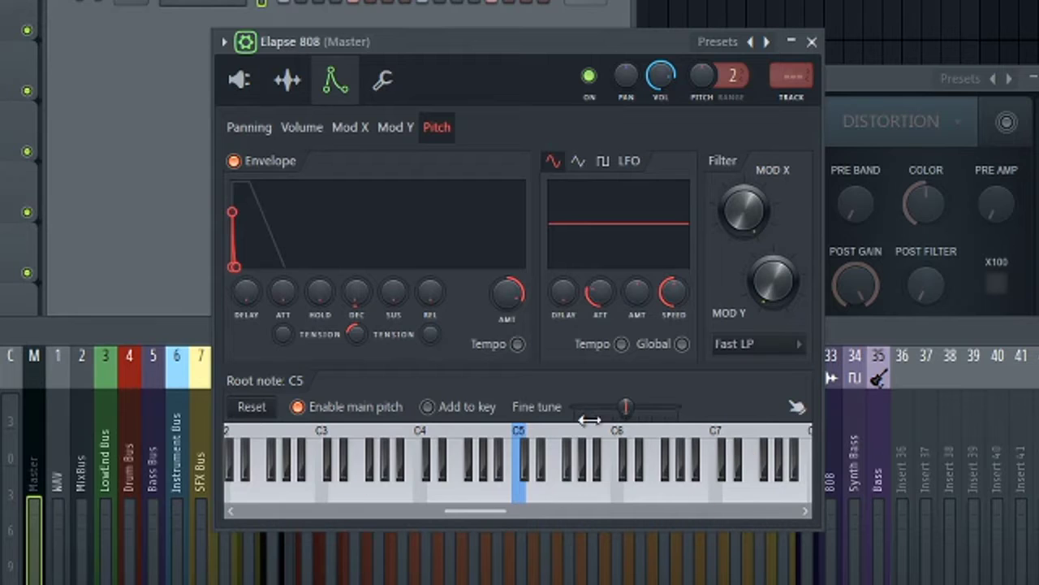
{"action": "right_click", "coordinate": [622, 435]}
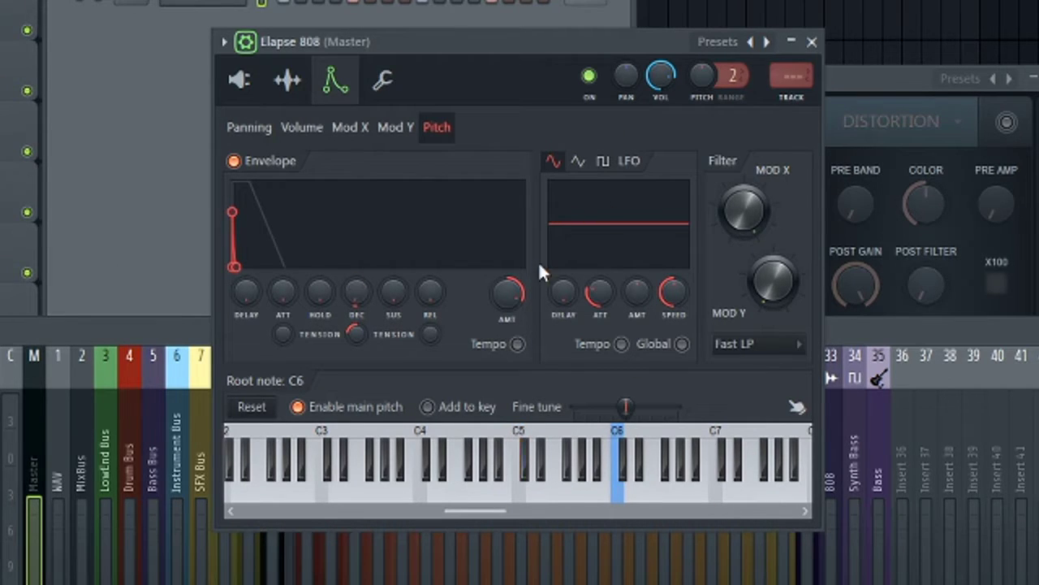
{"action": "key", "text": "z"}
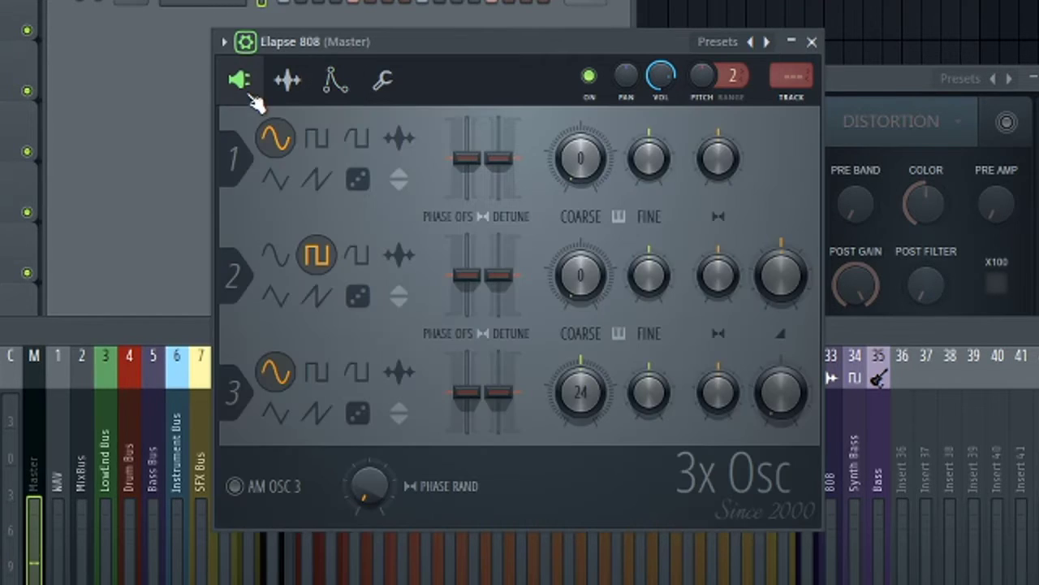
Close the Elapse 808 channel window and bring the Distructor effect window forward.
{"action": "left_click", "coordinate": [245, 90]}
{"action": "left_click", "coordinate": [811, 41]}
{"action": "left_click", "coordinate": [780, 73]}
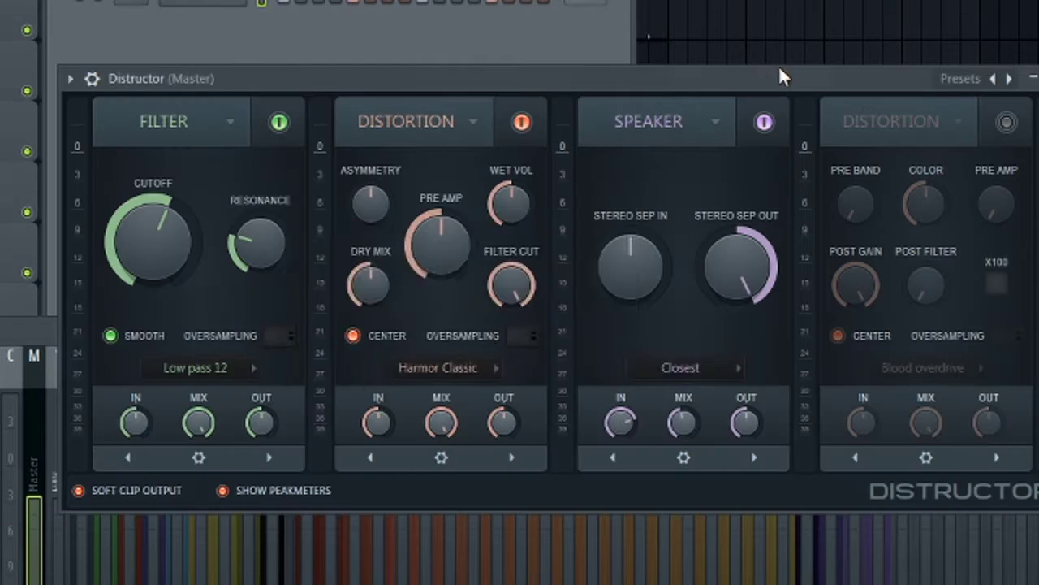
Bypass Distructor's Filter module and move it into the second slot after Harmor Classic.
{"action": "left_click_drag", "start_coordinate": [749, 75], "coordinate": [789, 72]}
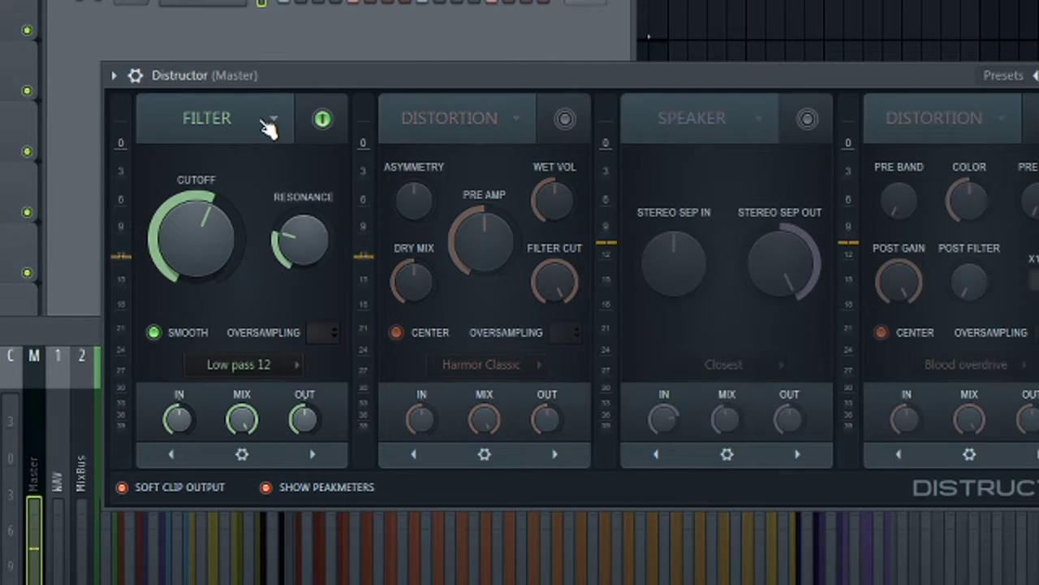
{"action": "left_click", "coordinate": [323, 120]}
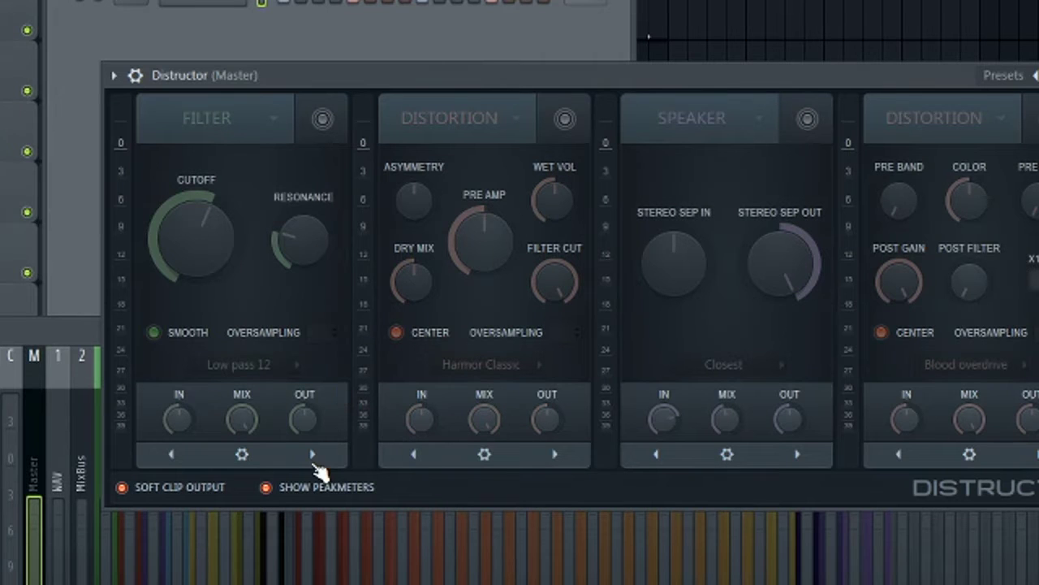
{"action": "left_click", "coordinate": [313, 455]}
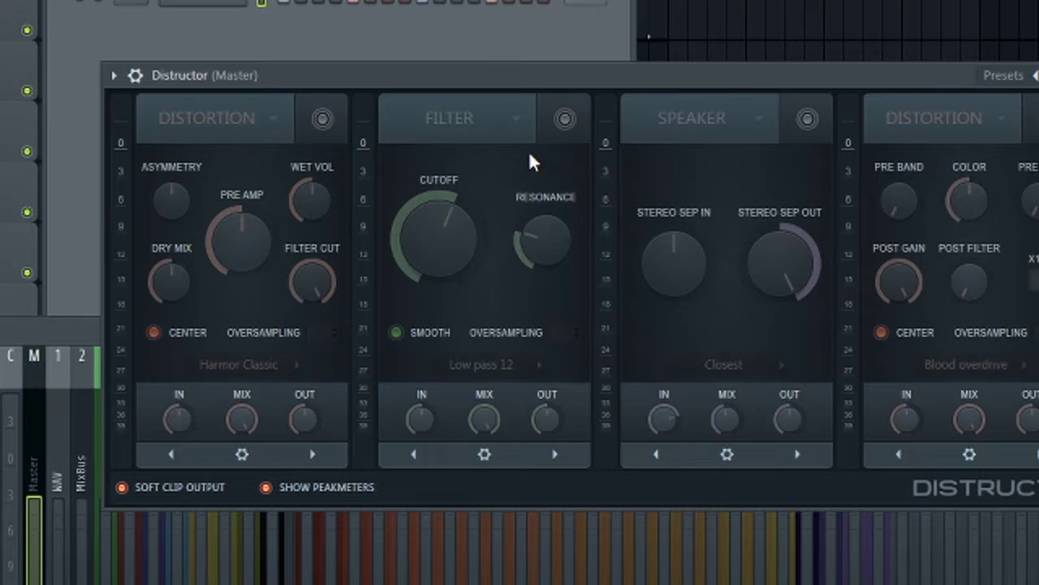
Re-enable the Filter module as Low pass 24 and lower its cutoff and resonance slightly.
{"action": "left_click", "coordinate": [565, 119]}
{"action": "key", "text": "space"}
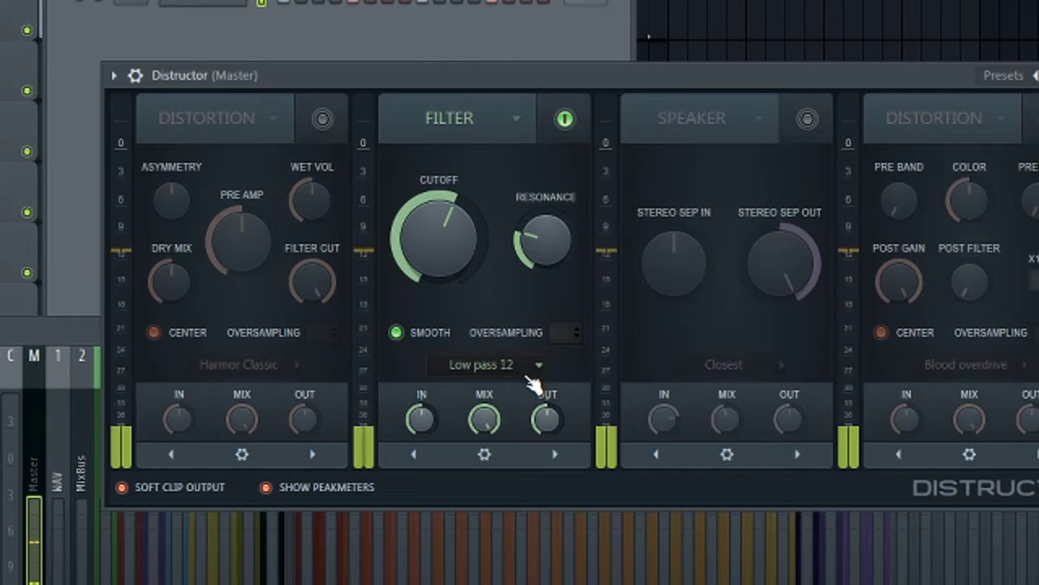
{"action": "left_click", "coordinate": [523, 371]}
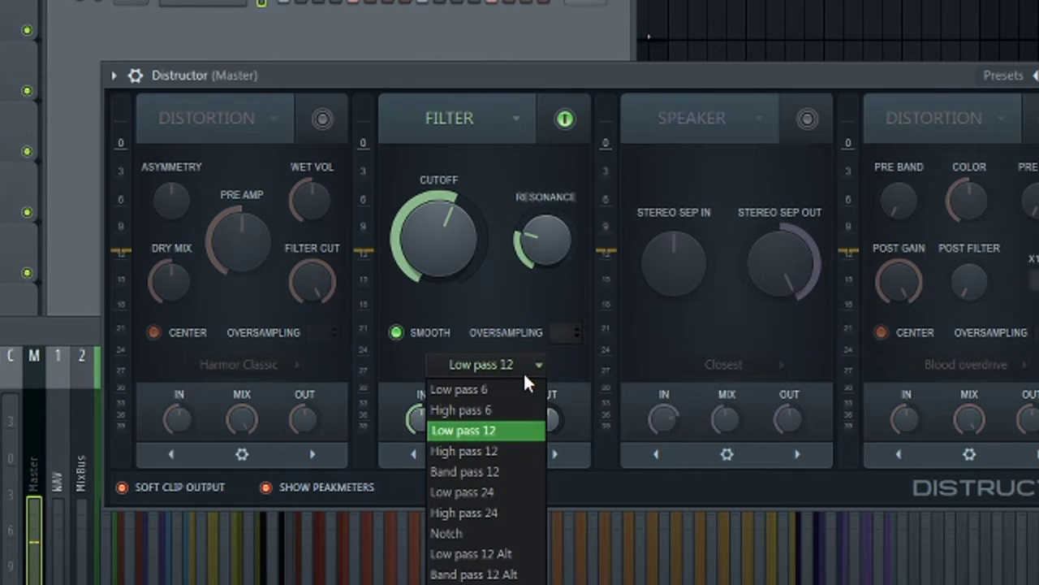
{"action": "left_click", "coordinate": [509, 491]}
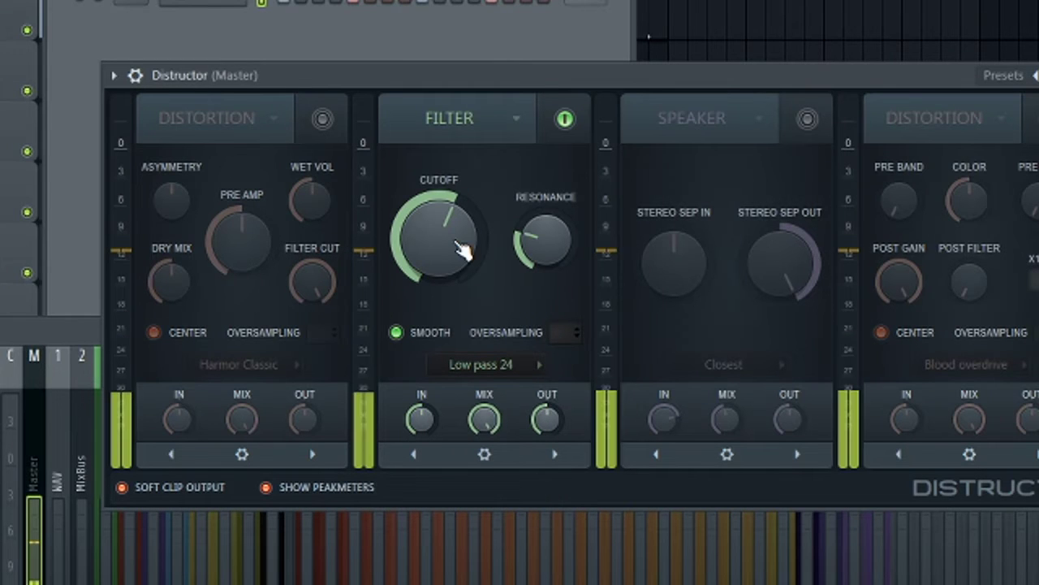
{"action": "left_click_drag", "start_coordinate": [464, 250], "coordinate": [464, 258]}
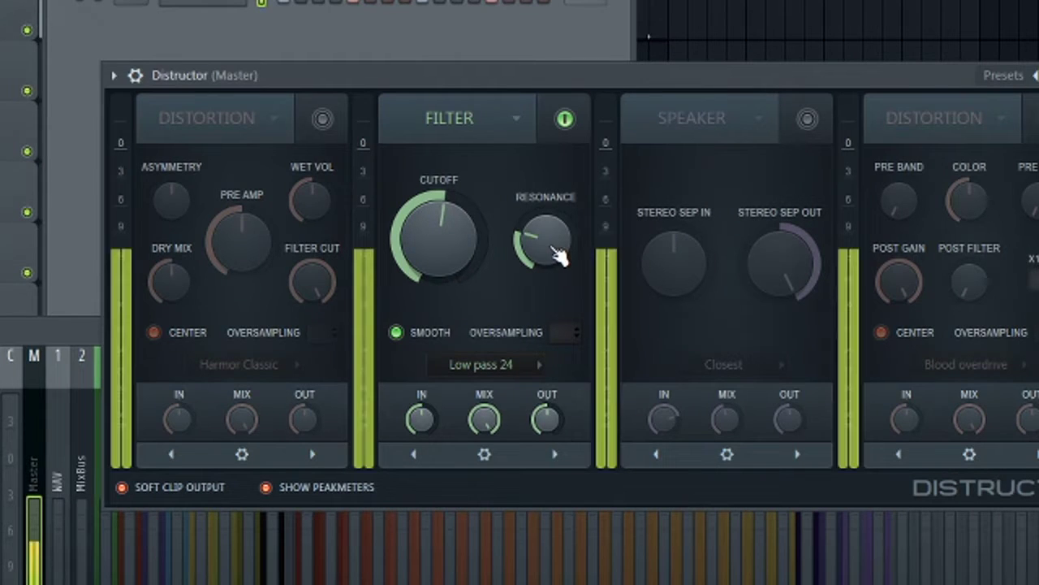
{"action": "left_click_drag", "start_coordinate": [558, 261], "coordinate": [557, 273]}
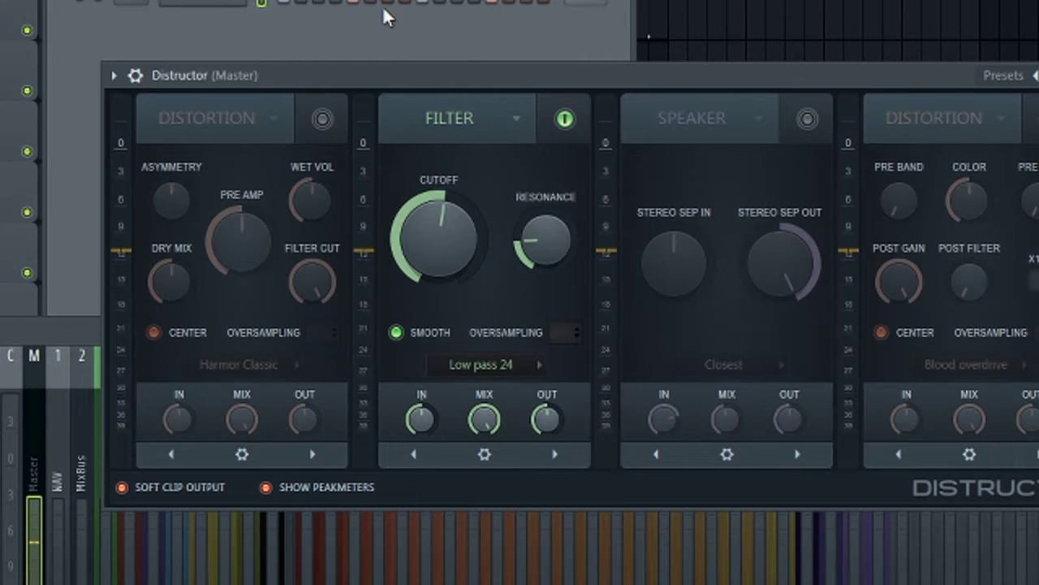
Enable the distortion module, audition Harmor Hill, Flathat and Cube, then settle on Harmor Rubber.
{"action": "left_click", "coordinate": [322, 120]}
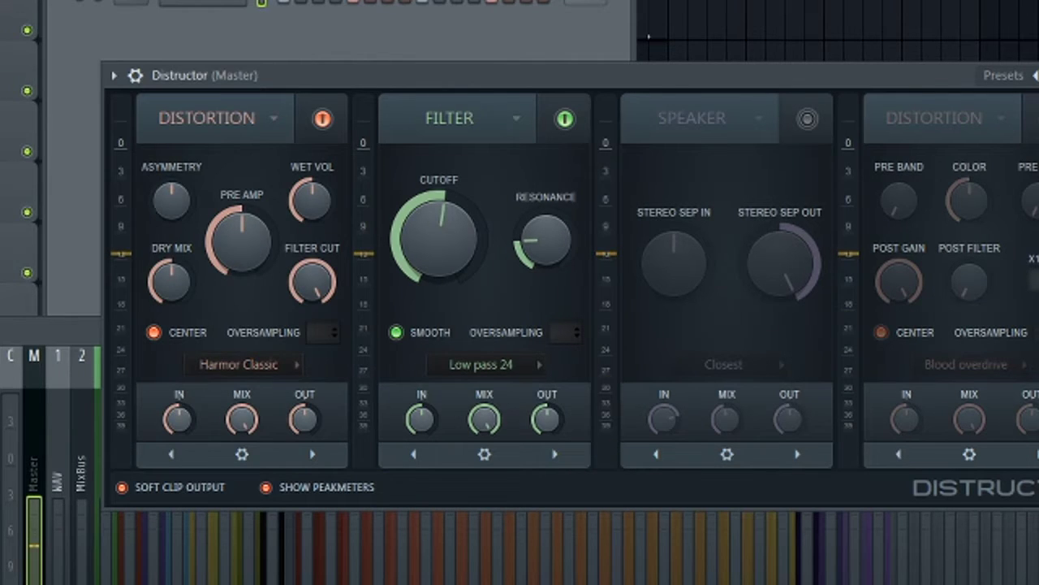
{"action": "left_click", "coordinate": [285, 372]}
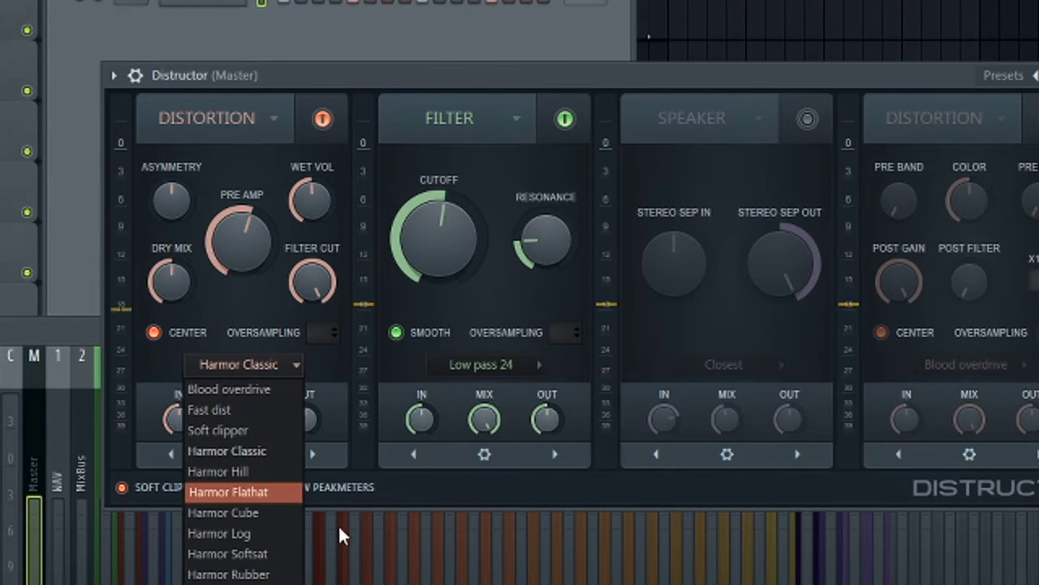
{"action": "left_click", "coordinate": [263, 469]}
{"action": "left_click", "coordinate": [290, 365]}
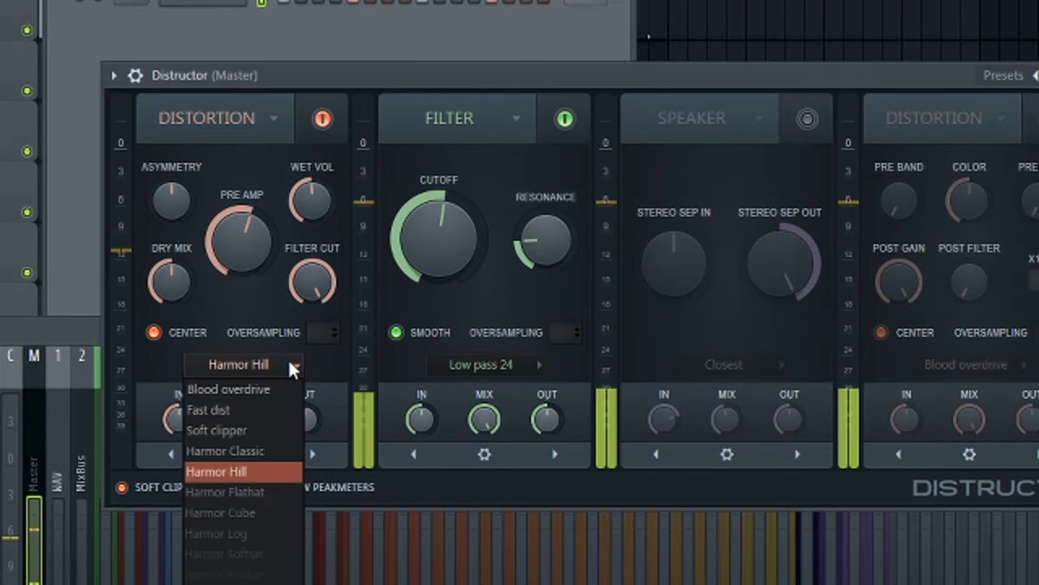
{"action": "left_click", "coordinate": [279, 490]}
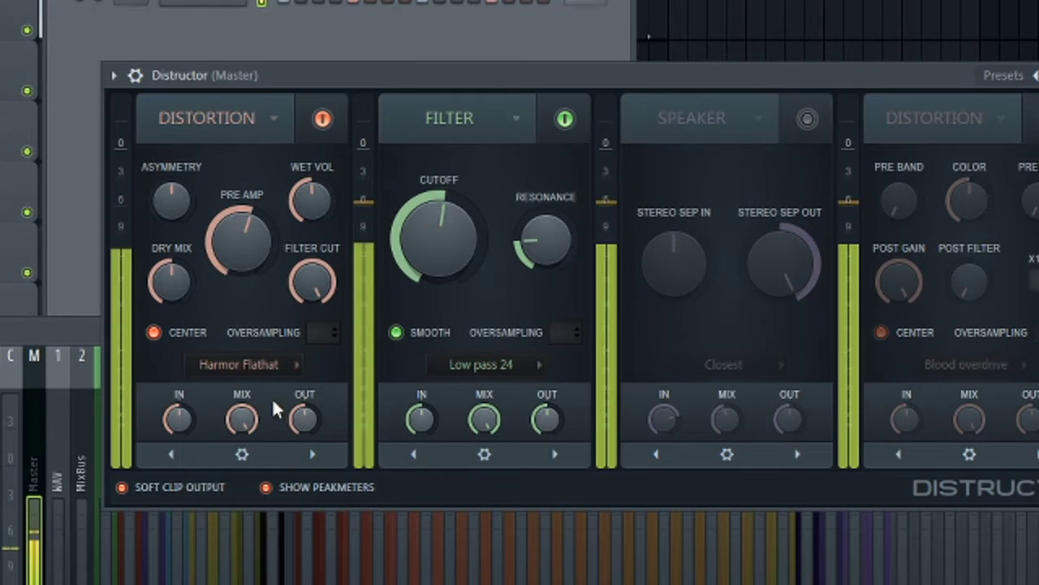
{"action": "left_click", "coordinate": [292, 365]}
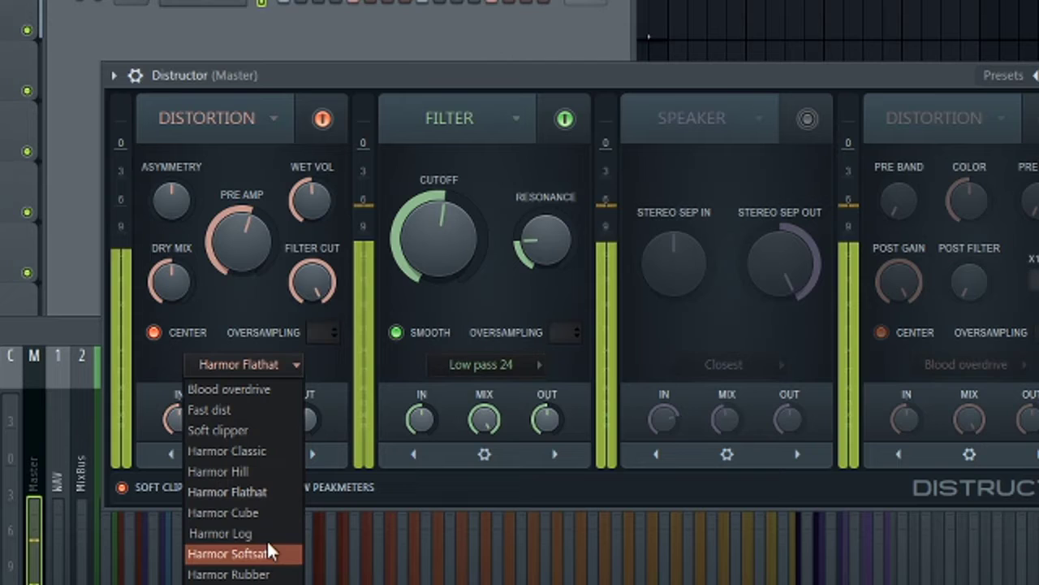
{"action": "left_click", "coordinate": [263, 510]}
{"action": "left_click", "coordinate": [284, 372]}
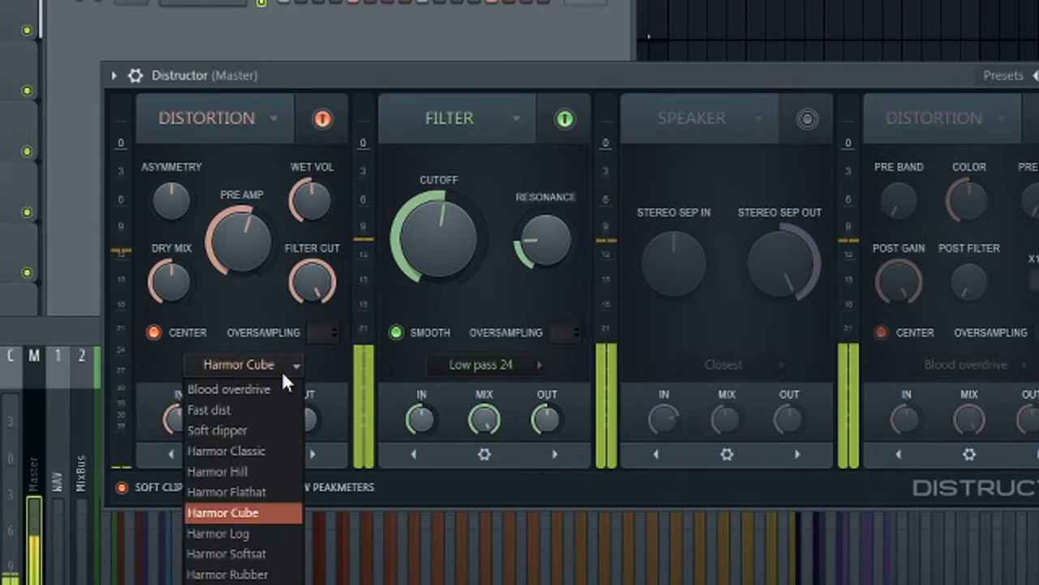
{"action": "left_click", "coordinate": [268, 573]}
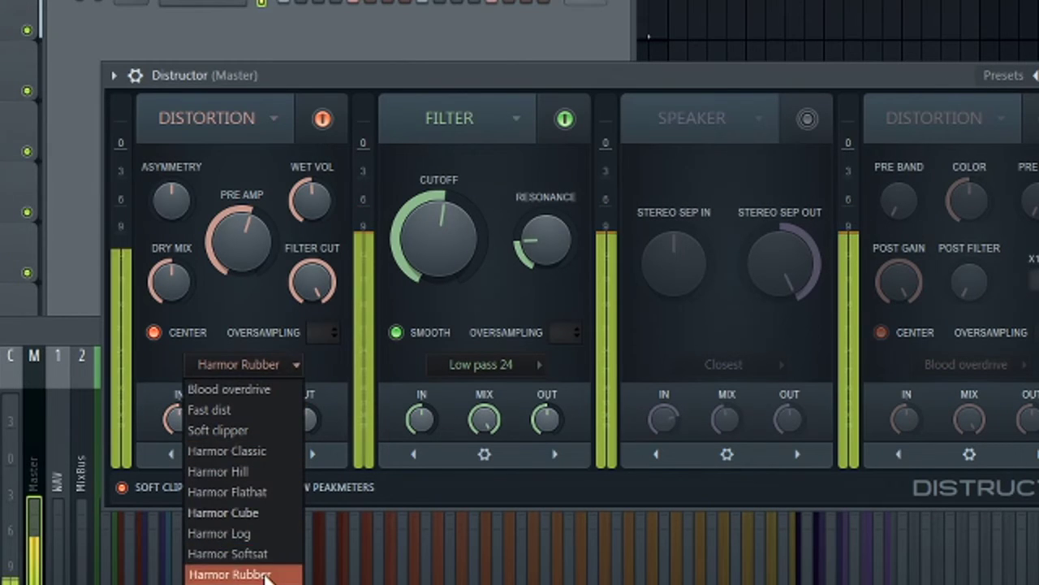
{"action": "left_click", "coordinate": [268, 573]}
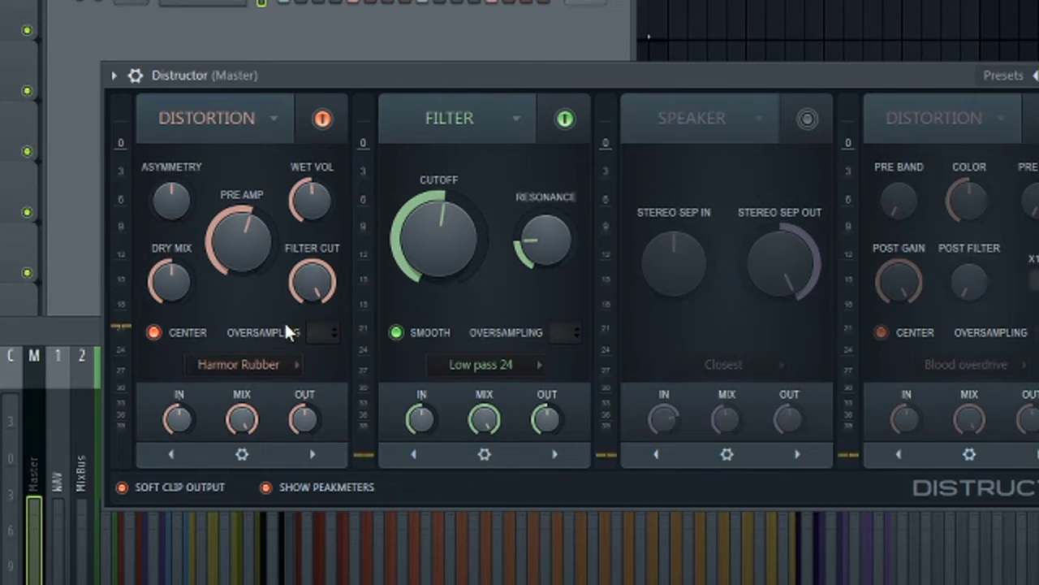
Turn the Harmor Rubber module's Filter Cut knob down.
{"action": "left_click_drag", "start_coordinate": [311, 294], "coordinate": [311, 357]}
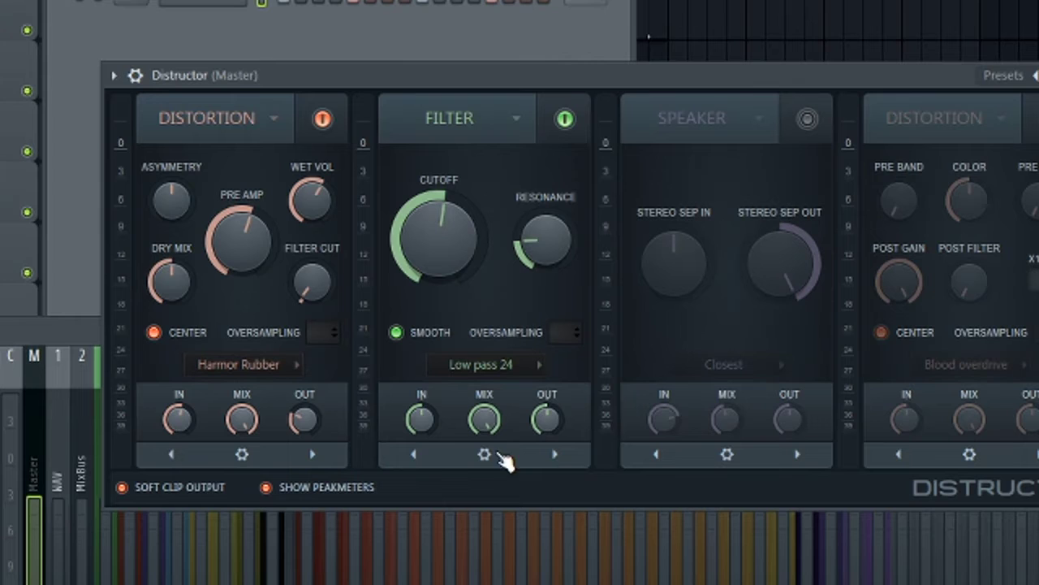
Nudge the Low pass 24 module's mix and bring its cutoff slightly lower.
{"action": "left_click_drag", "start_coordinate": [487, 424], "coordinate": [487, 420]}
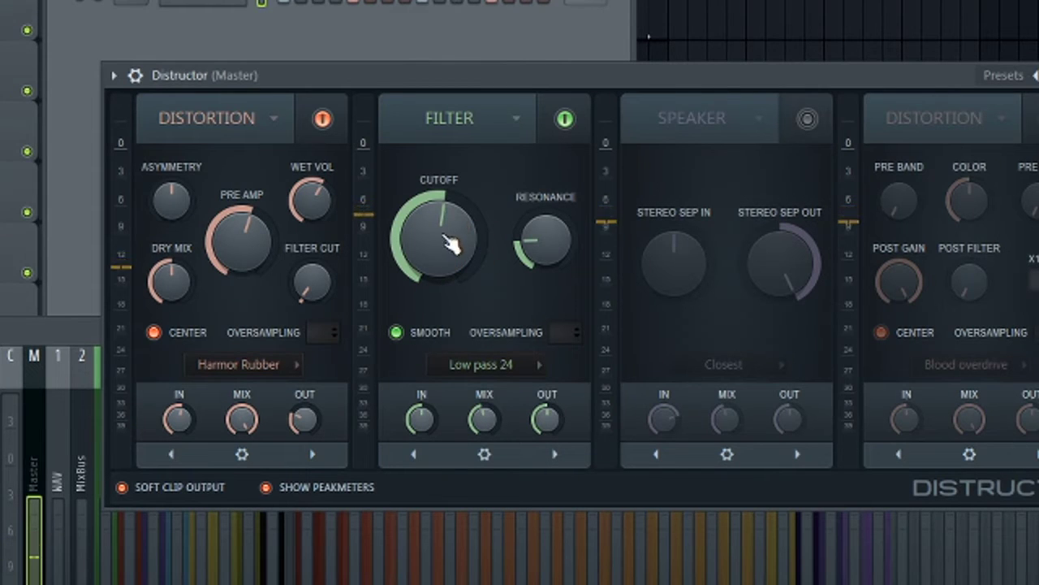
{"action": "mouse_move", "coordinate": [452, 244]}
{"action": "left_mouse_down"}
{"action": "mouse_move", "coordinate": [451, 268]}
{"action": "mouse_move", "coordinate": [451, 244]}
{"action": "left_mouse_up"}
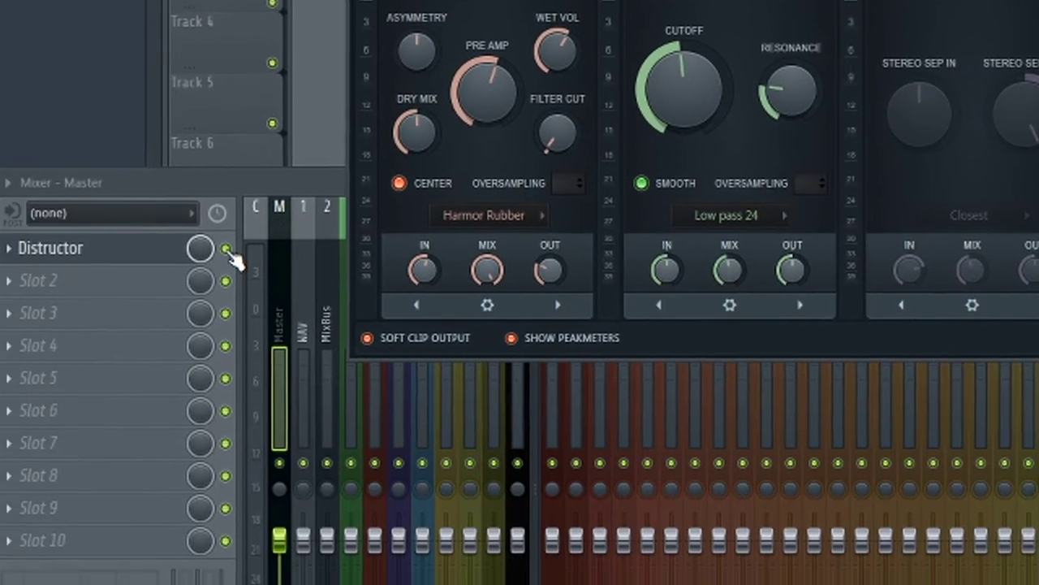
{"action": "left_click", "coordinate": [226, 249]}
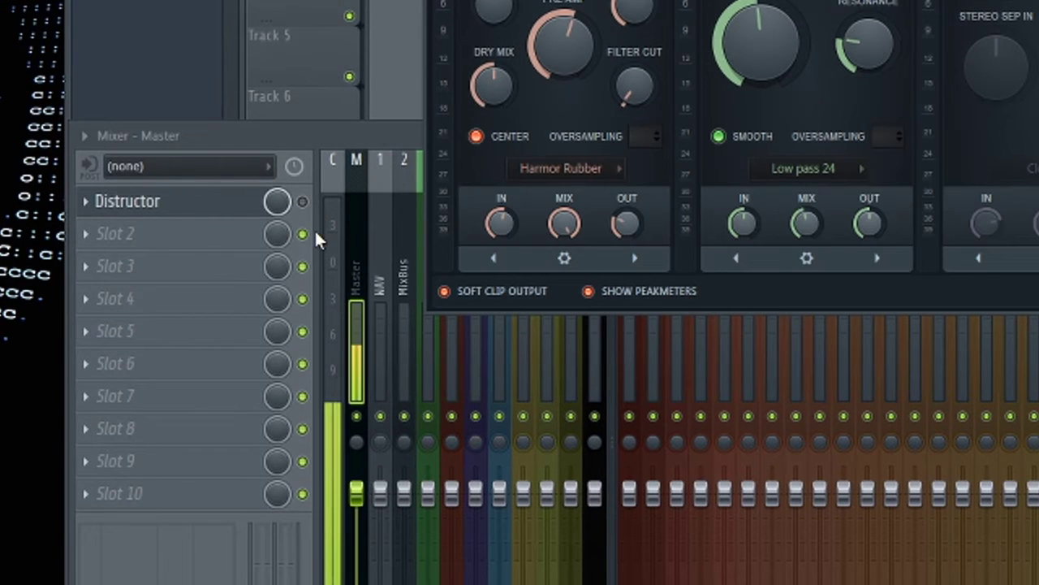
{"action": "left_click", "coordinate": [304, 203]}
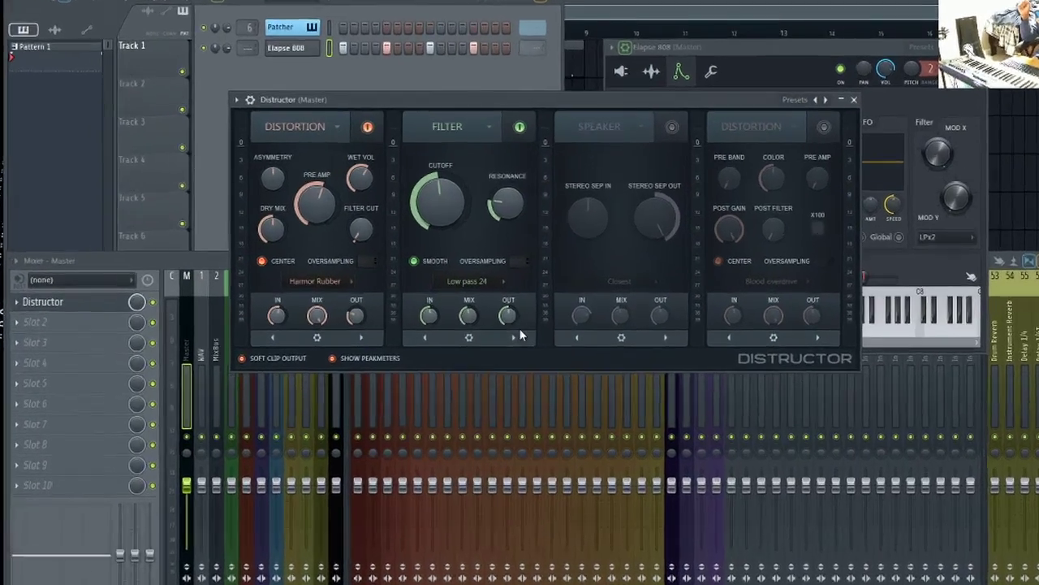
Move the Speaker module to slot one, convert it to a Filter, and enable it.
{"action": "left_click", "coordinate": [514, 337]}
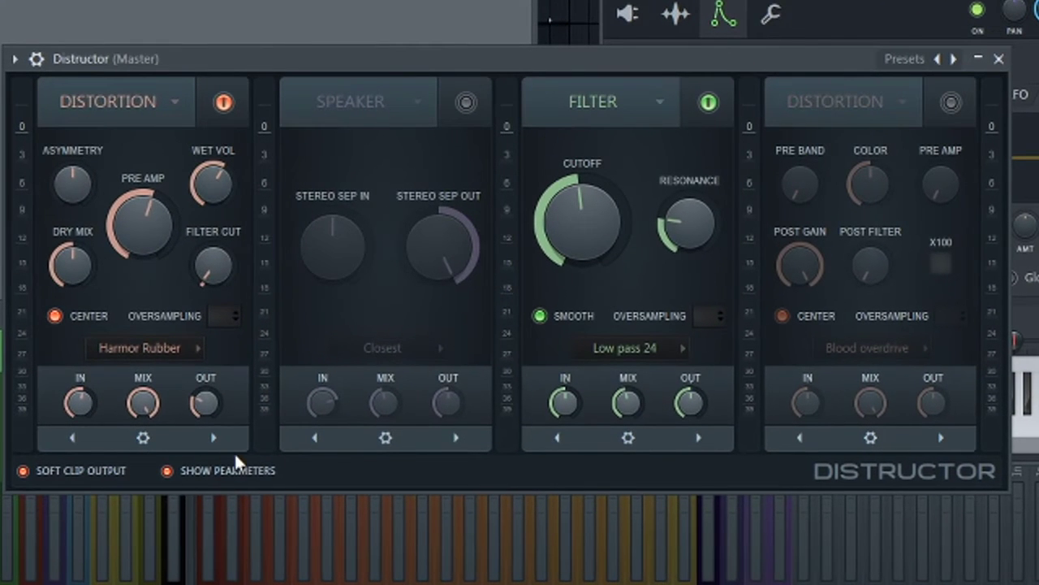
{"action": "left_click", "coordinate": [361, 337]}
{"action": "left_click", "coordinate": [184, 102]}
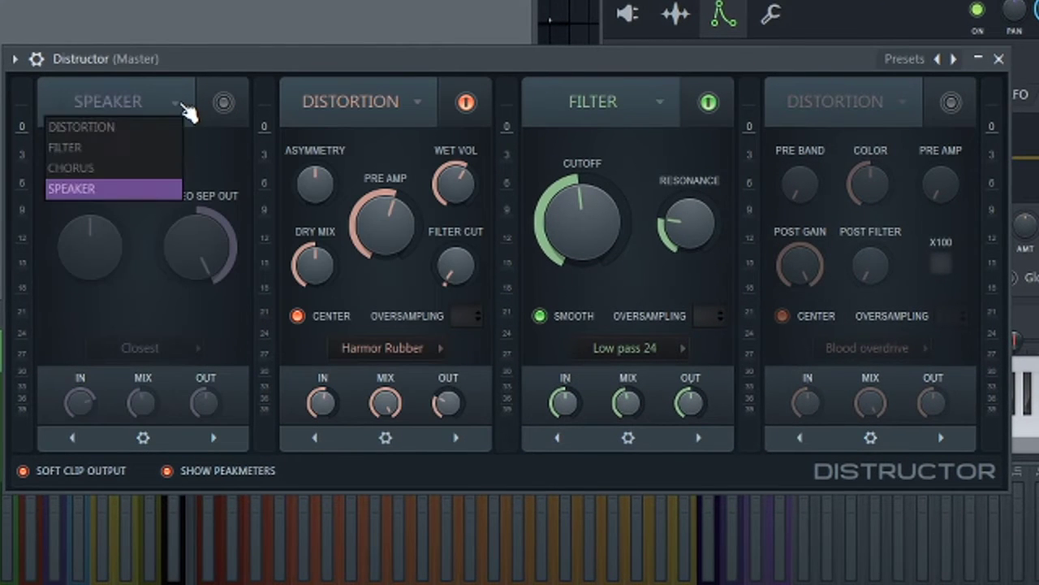
{"action": "left_click", "coordinate": [114, 147]}
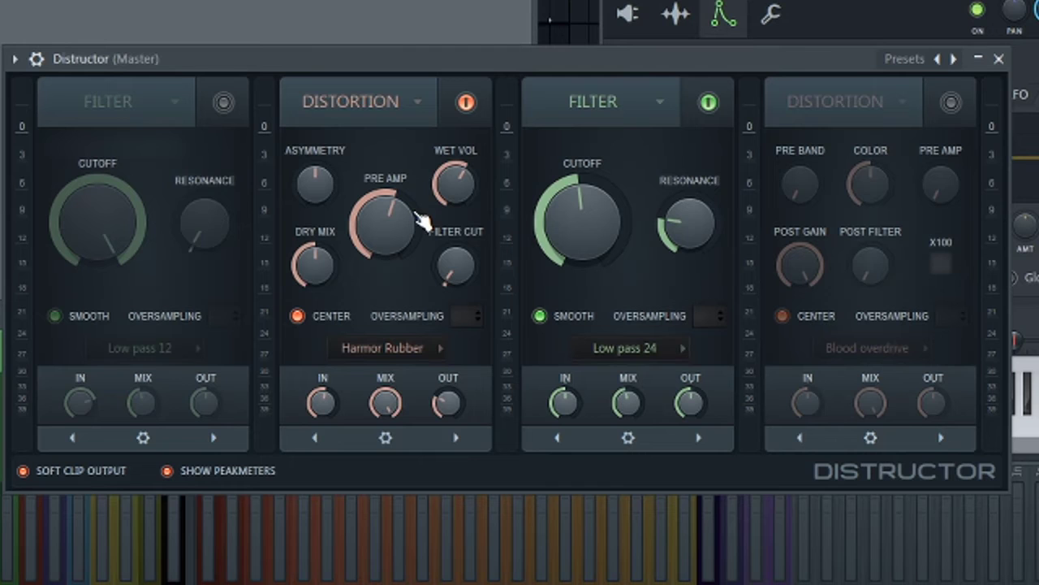
{"action": "left_click", "coordinate": [223, 102]}
Set the first filter to Low pass 12, lower cutoff, raise resonance slightly, and A/B it.
{"action": "left_click", "coordinate": [140, 347]}
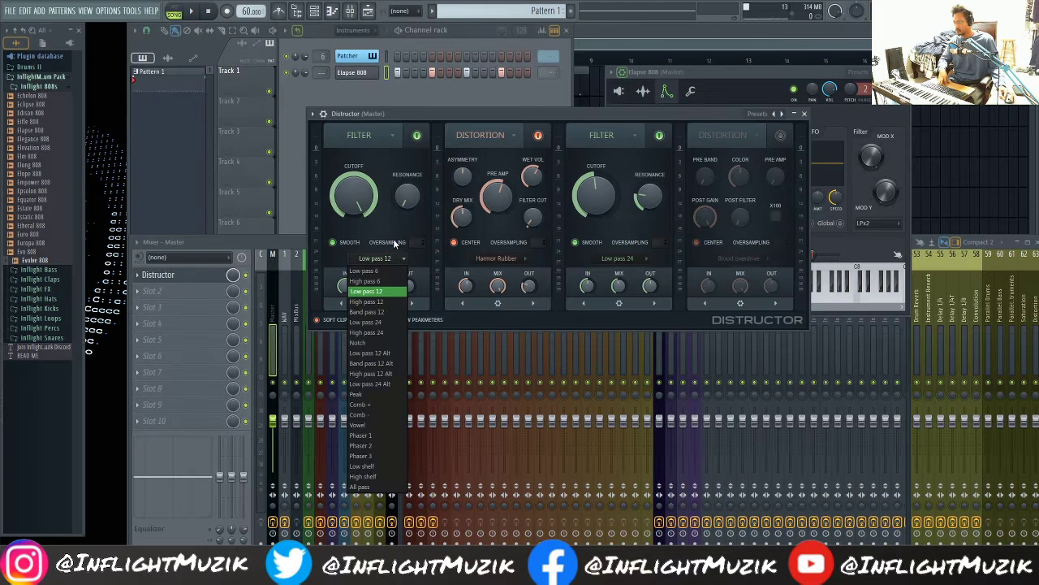
{"action": "left_click", "coordinate": [146, 406]}
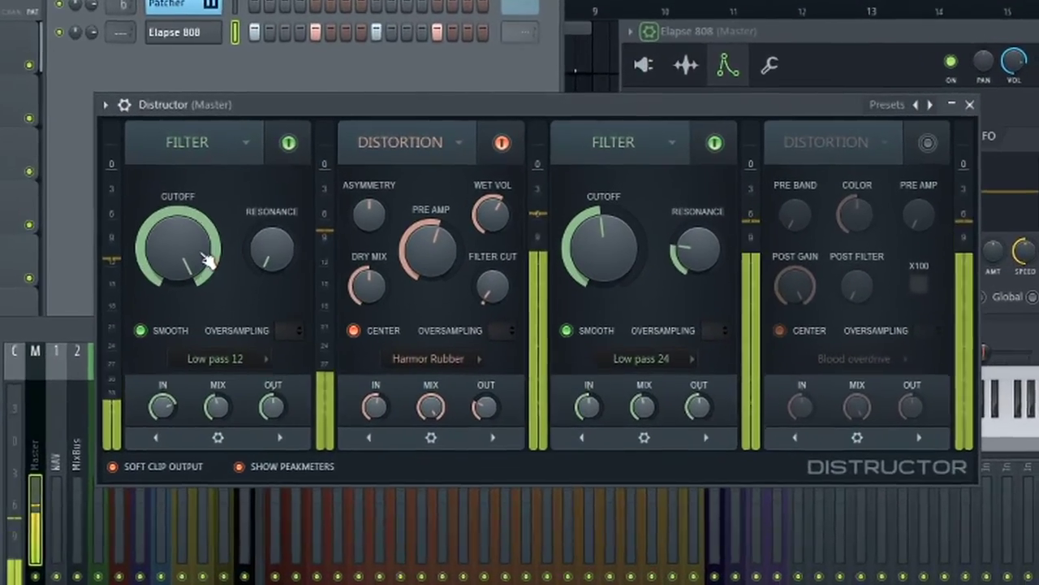
{"action": "left_click_drag", "start_coordinate": [207, 260], "coordinate": [207, 300]}
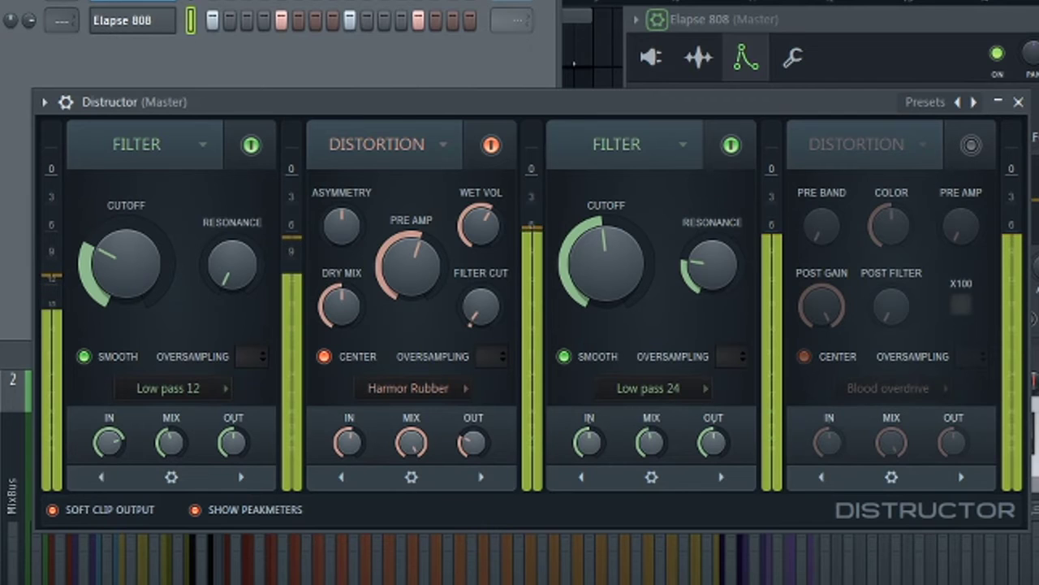
{"action": "left_click_drag", "start_coordinate": [221, 302], "coordinate": [221, 292]}
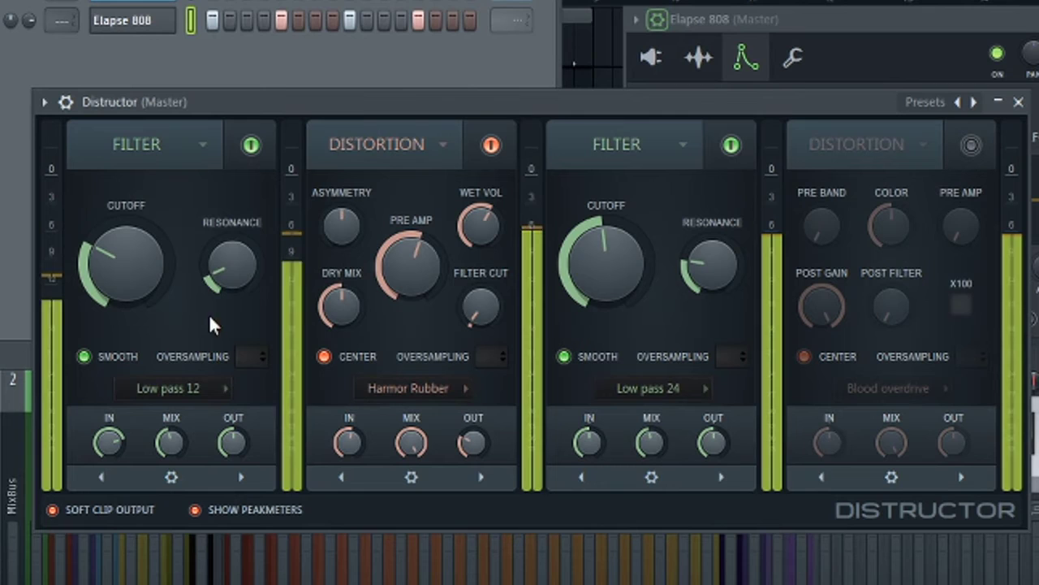
{"action": "left_click", "coordinate": [254, 148]}
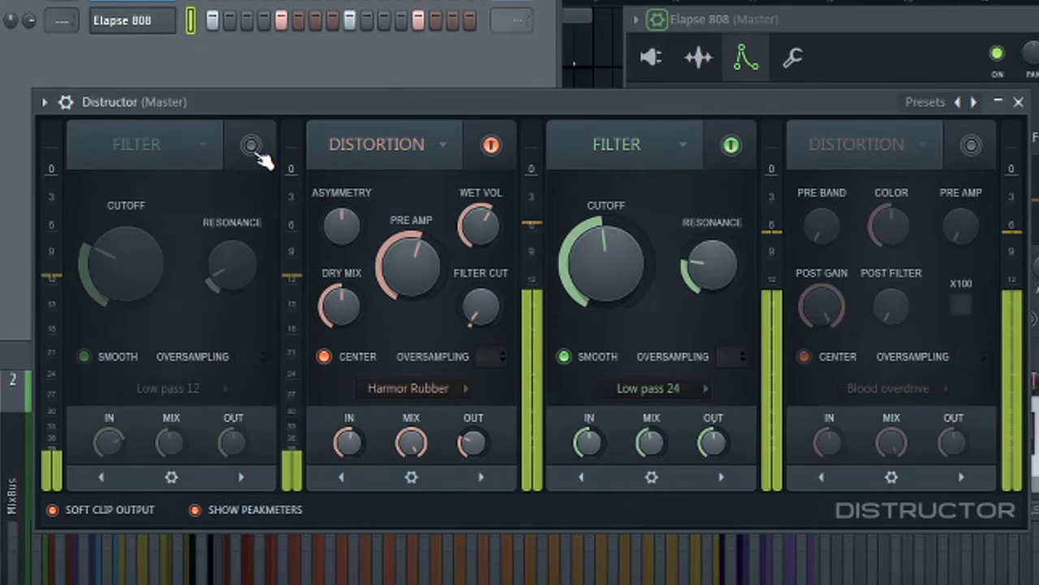
{"action": "left_click", "coordinate": [254, 148]}
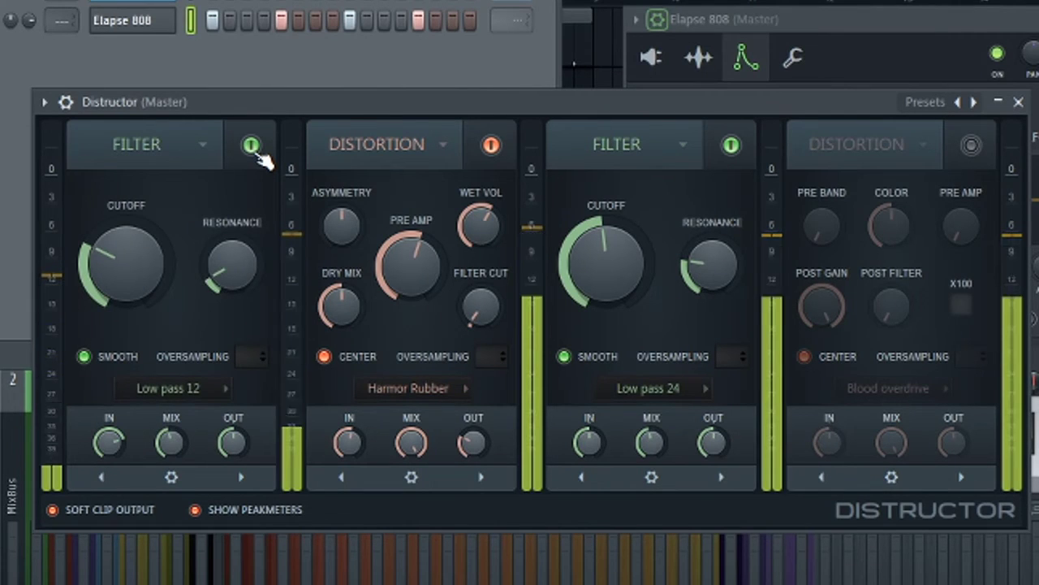
Set the first Distructor filter to Low pass 24 Alt, bypassing and re-enabling it to compare.
{"action": "left_click", "coordinate": [203, 393]}
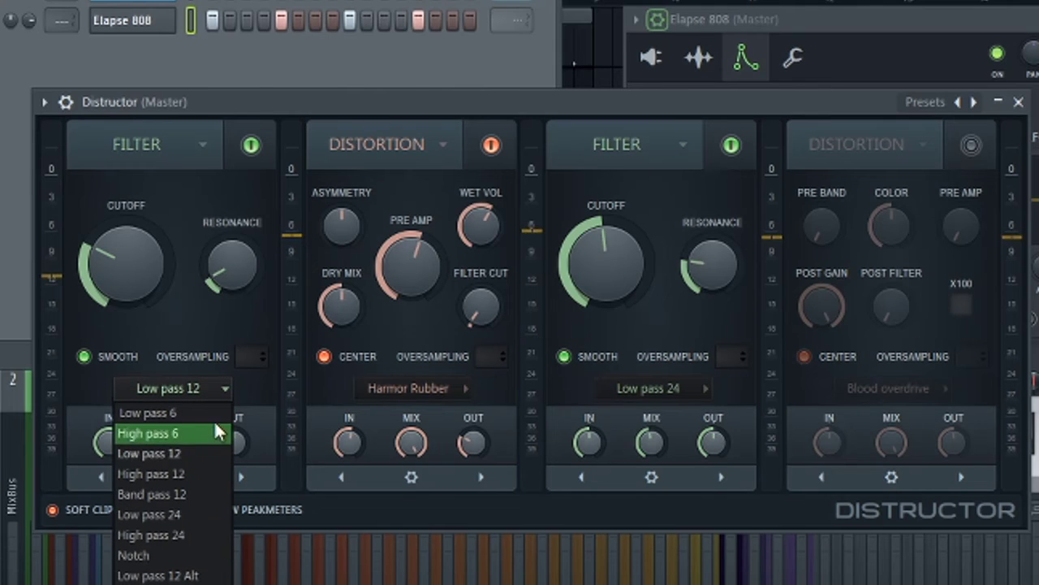
{"action": "left_click", "coordinate": [191, 582]}
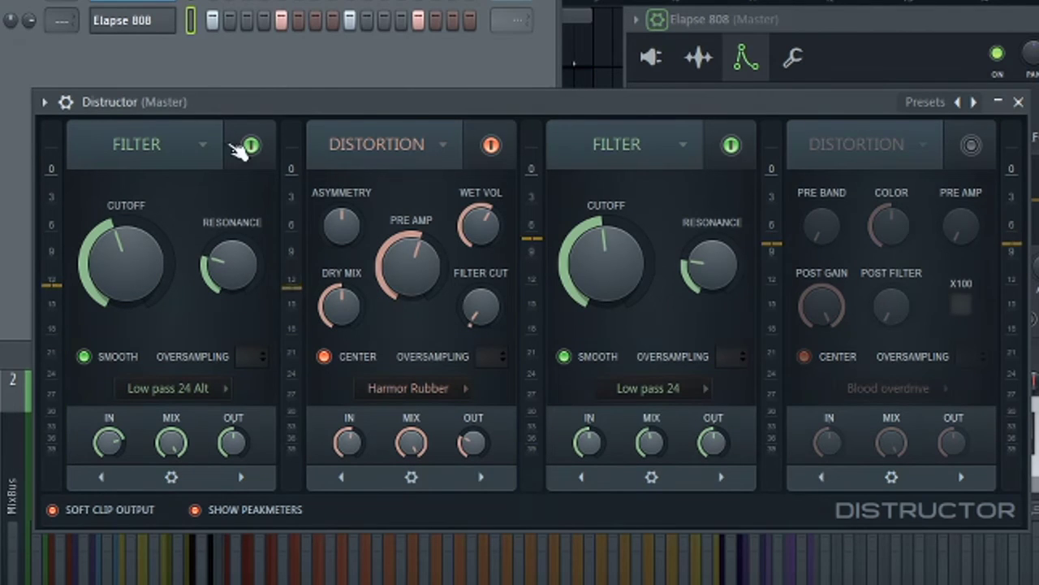
{"action": "left_click", "coordinate": [257, 150]}
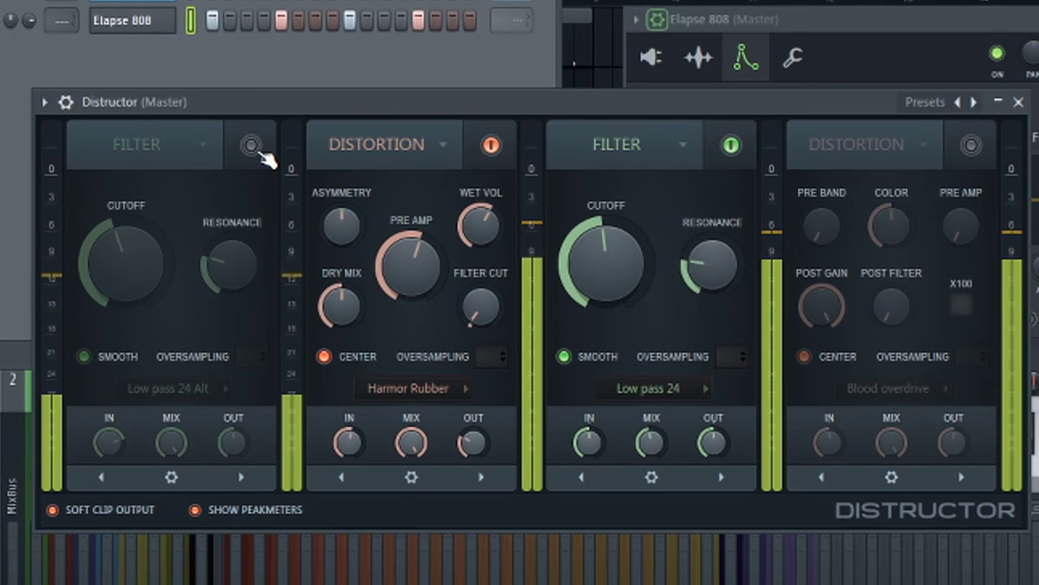
{"action": "left_click", "coordinate": [256, 148]}
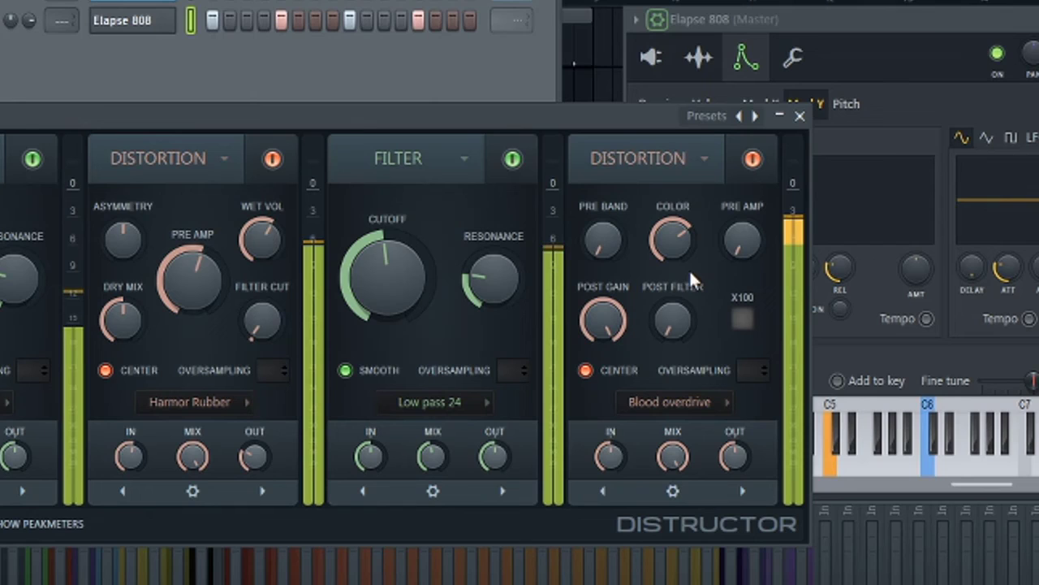
Turn up the Blood overdrive module's PRE AMP knob.
{"action": "left_click_drag", "start_coordinate": [728, 254], "coordinate": [729, 228]}
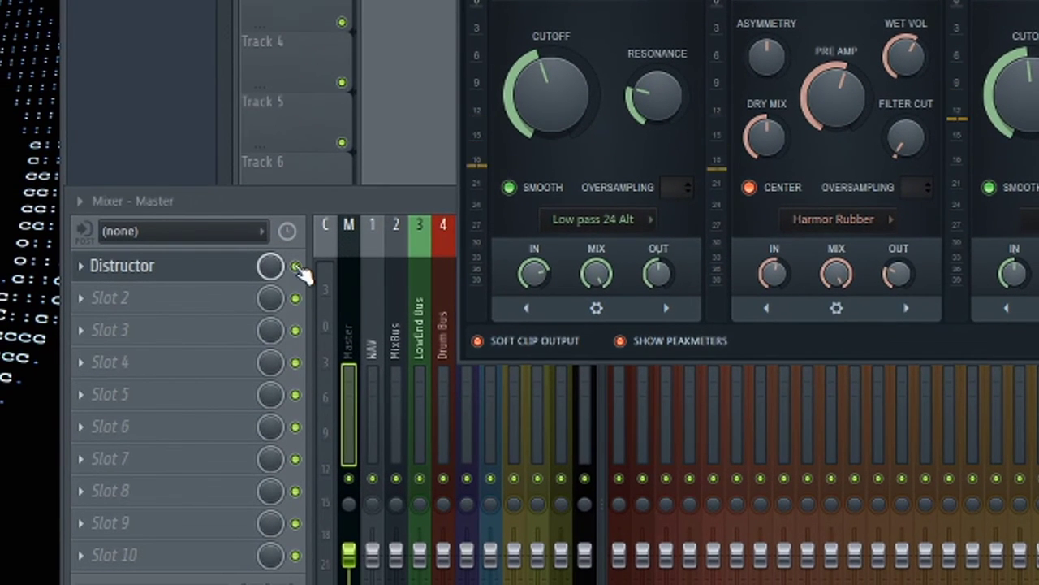
Bypass Distructor on the Master mixer insert so the 808 plays dry.
{"action": "left_click", "coordinate": [296, 267]}
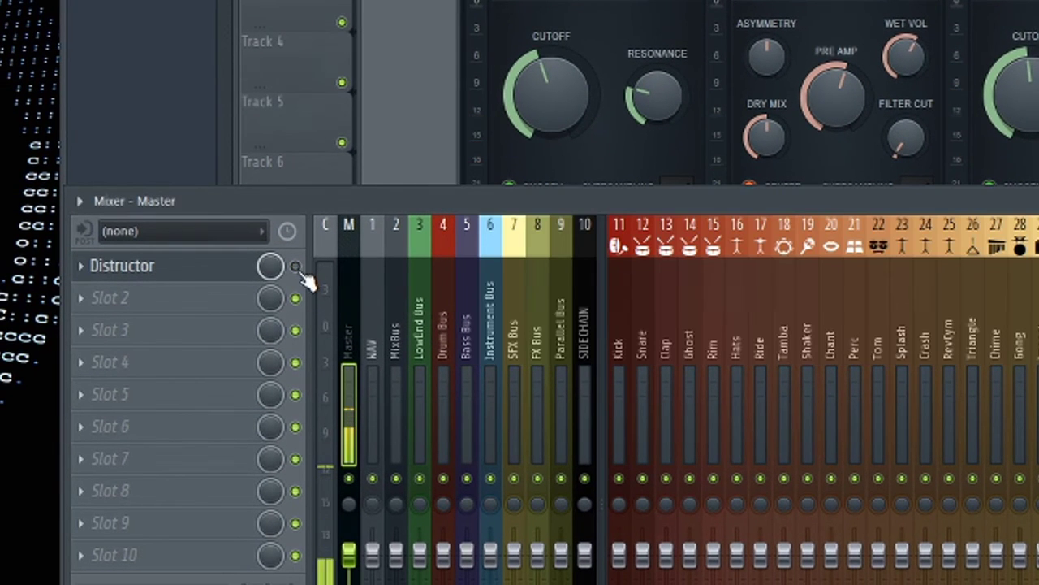